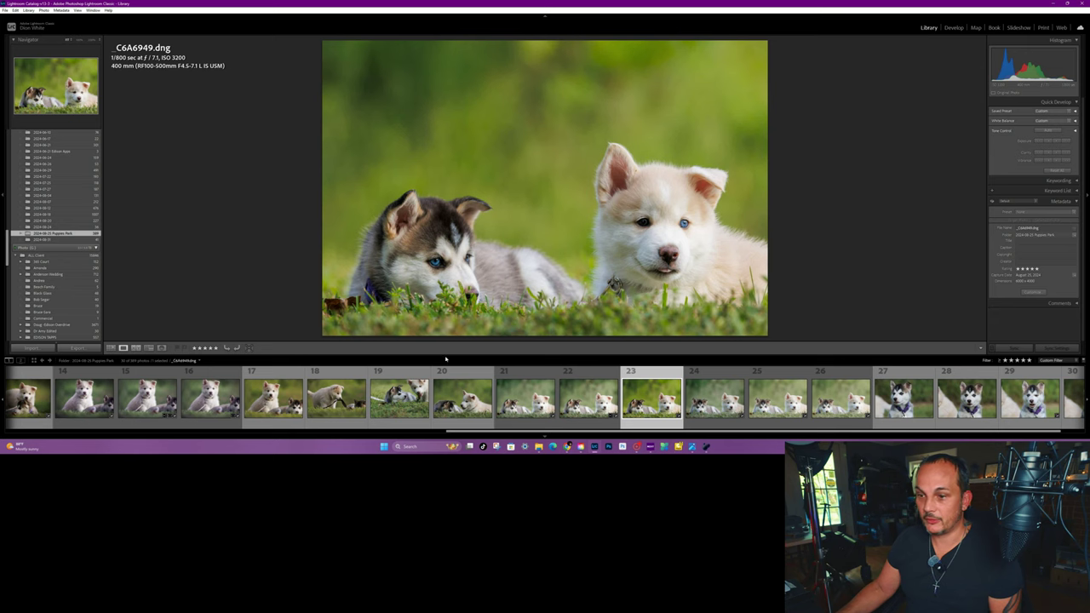
Step: Compare the edited and unedited versions of the two-puppy photo _C6A6949
left_click(526, 396)
key("Right")
key("Right")
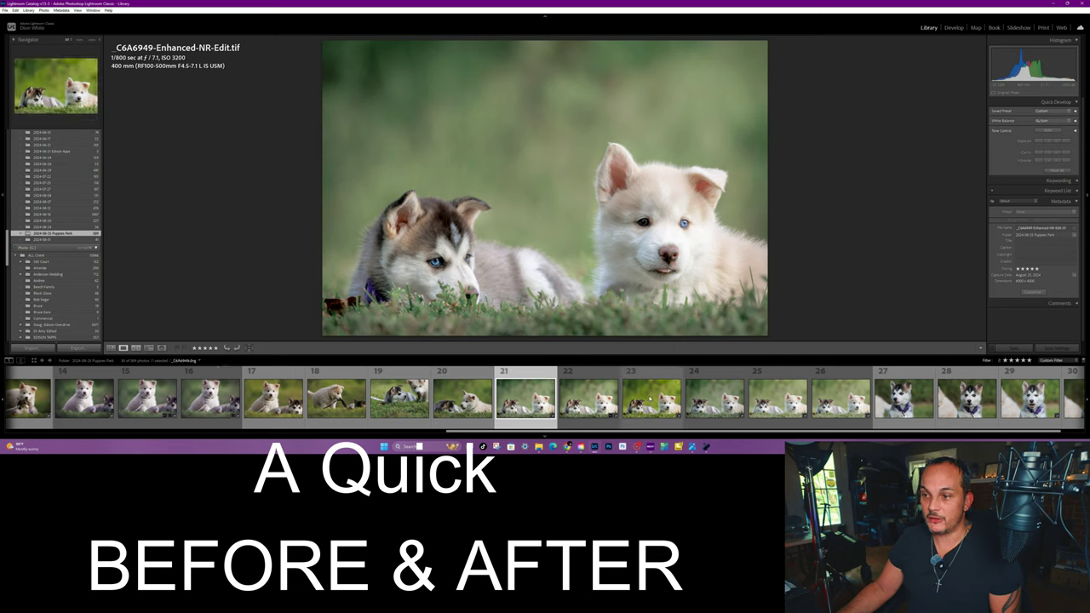
left_click(531, 391)
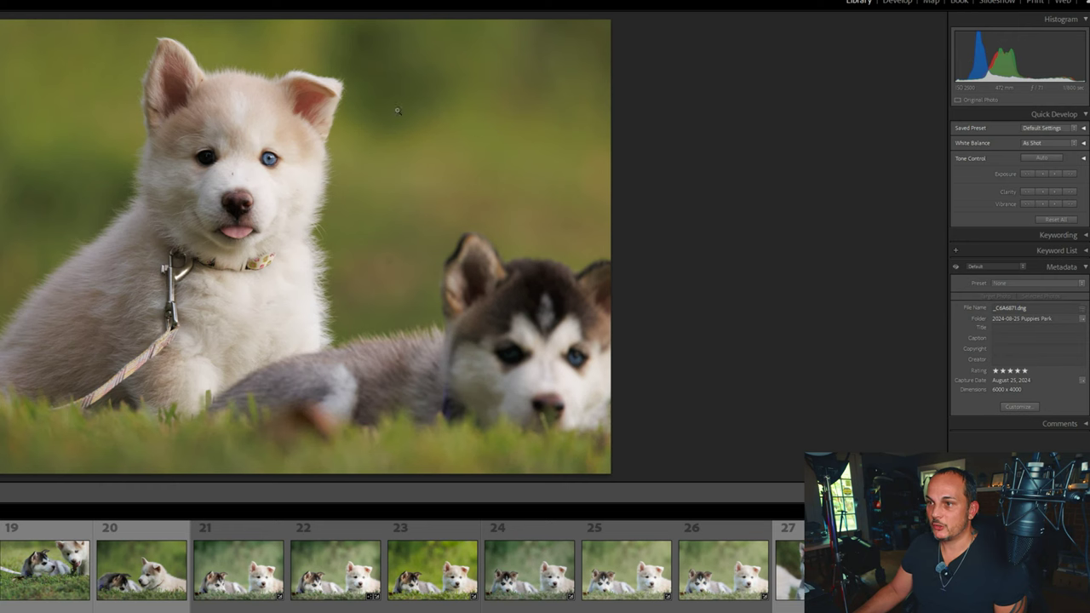
Step: Open the puppy photo _C6A6871.dng for developing and apply the automatic Upright correction
left_click(896, 2)
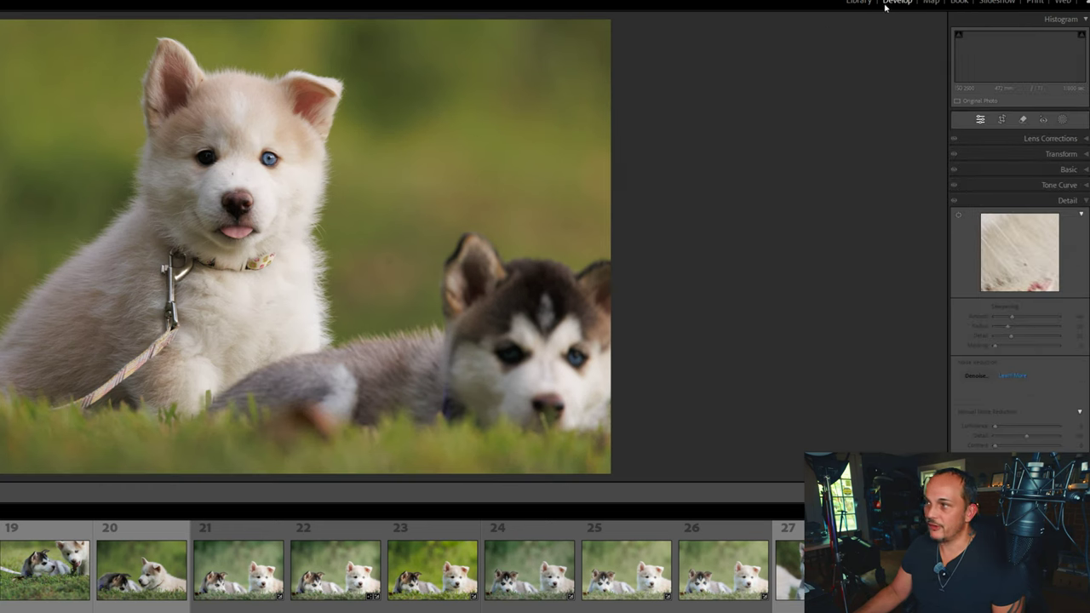
left_click(1072, 140)
left_click(1075, 322)
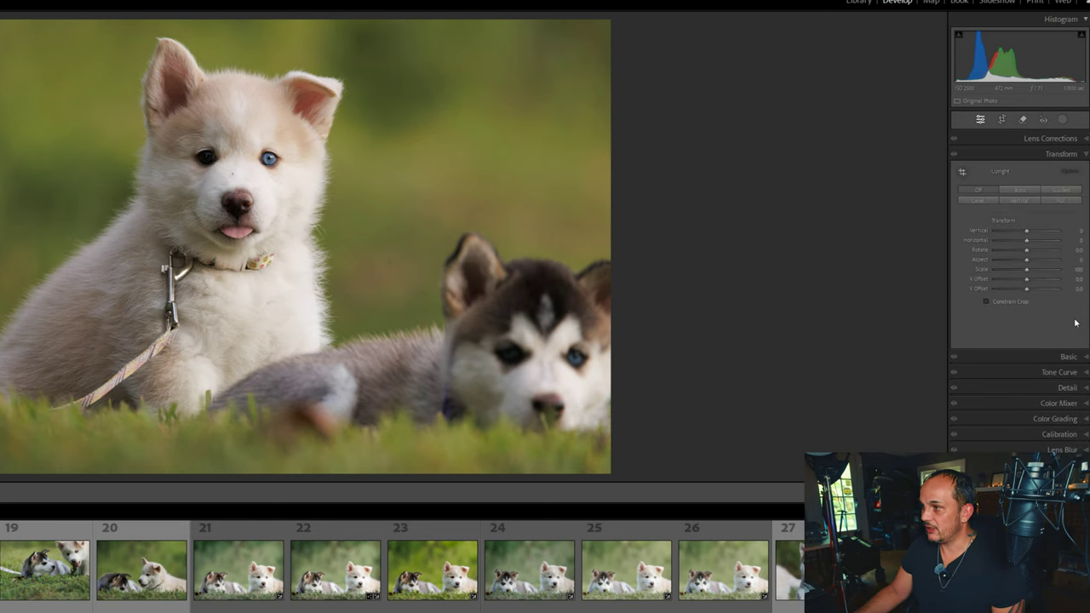
left_click(1006, 191)
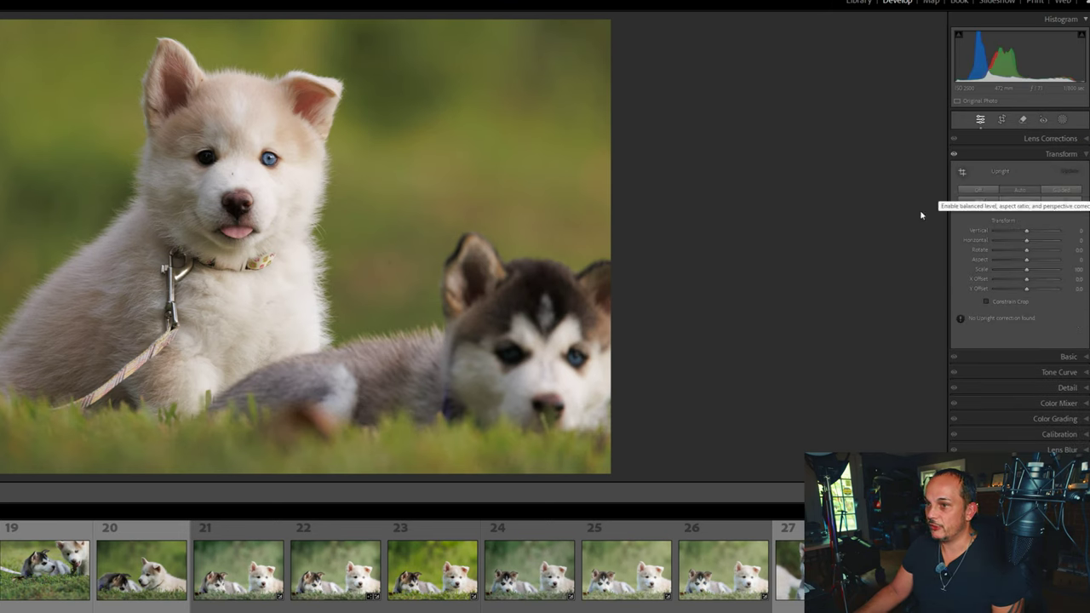
Step: Apply automatic tone settings, and refine exposure to +0.46, contrast to -22, highlights to -60 and blacks to +38
left_click(1076, 356)
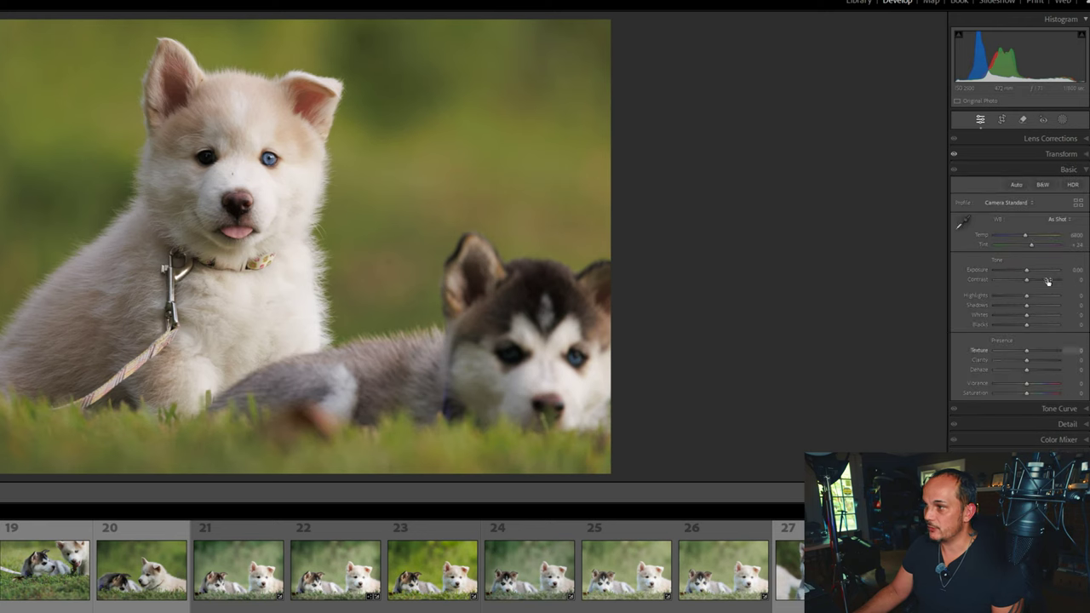
left_click(1019, 185)
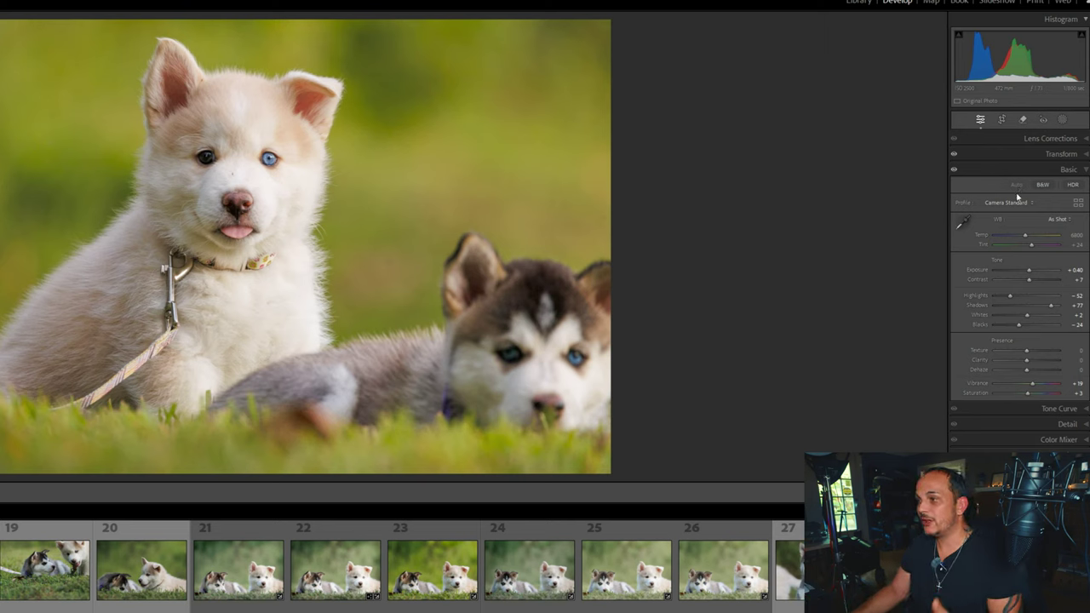
left_click_drag(1028, 270, 1029, 269)
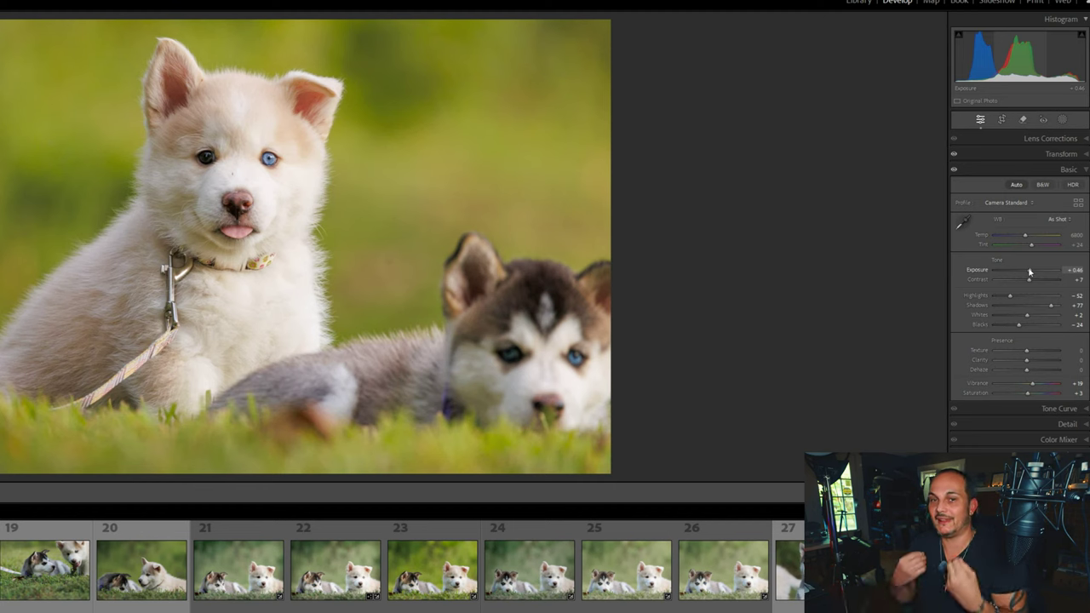
left_click_drag(1029, 279, 1014, 256)
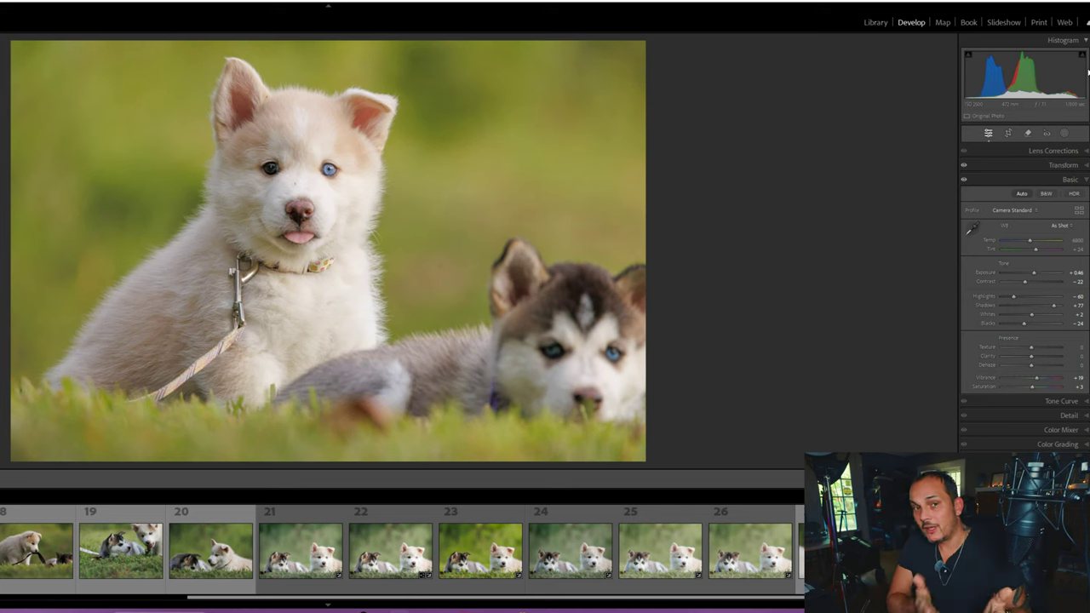
left_click_drag(1024, 323, 1048, 329)
left_click(259, 164)
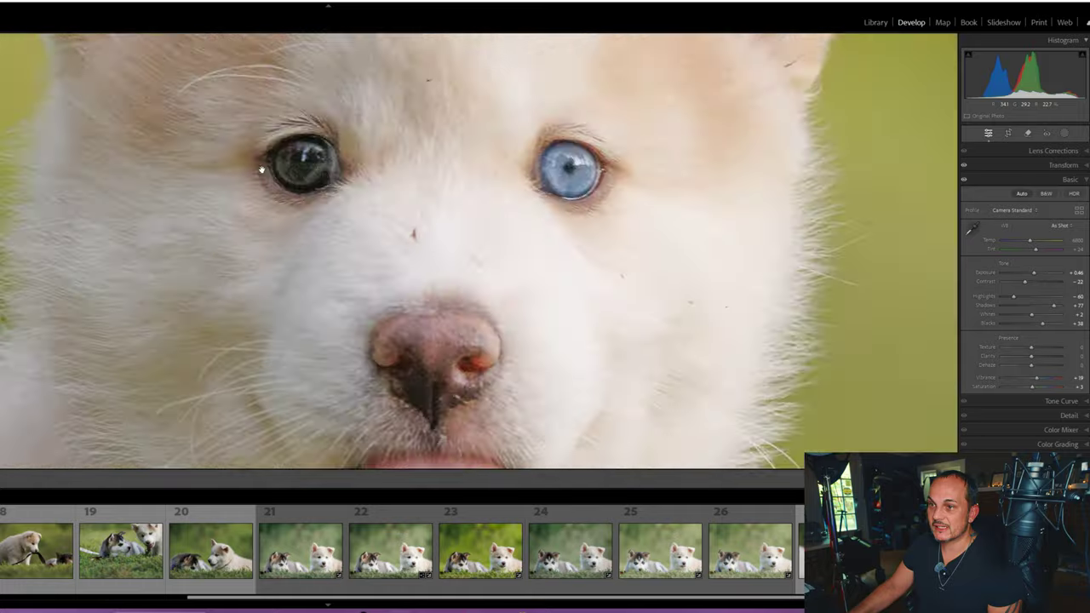
left_click(721, 194)
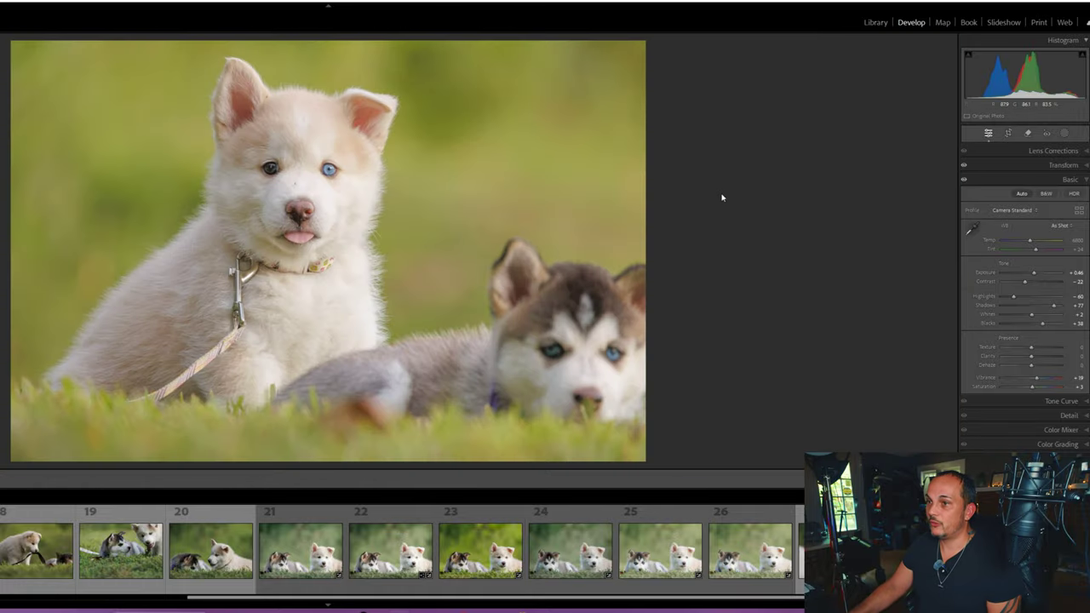
Step: Rotate the photo to an angle of -2.26 and crop it tighter around the white puppy at the original aspect ratio
right_click(380, 187)
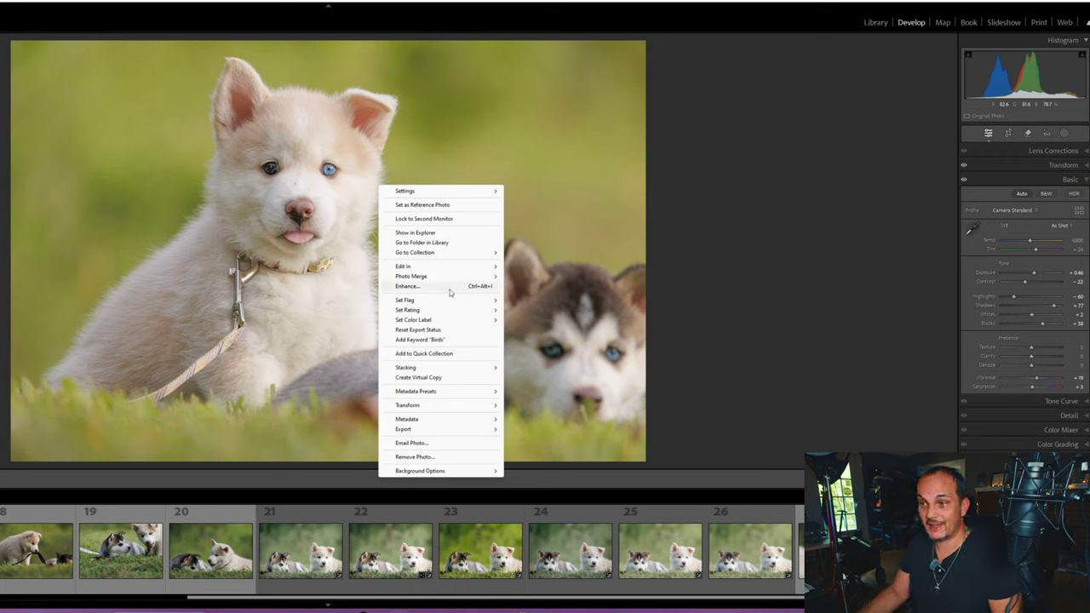
left_click(1008, 132)
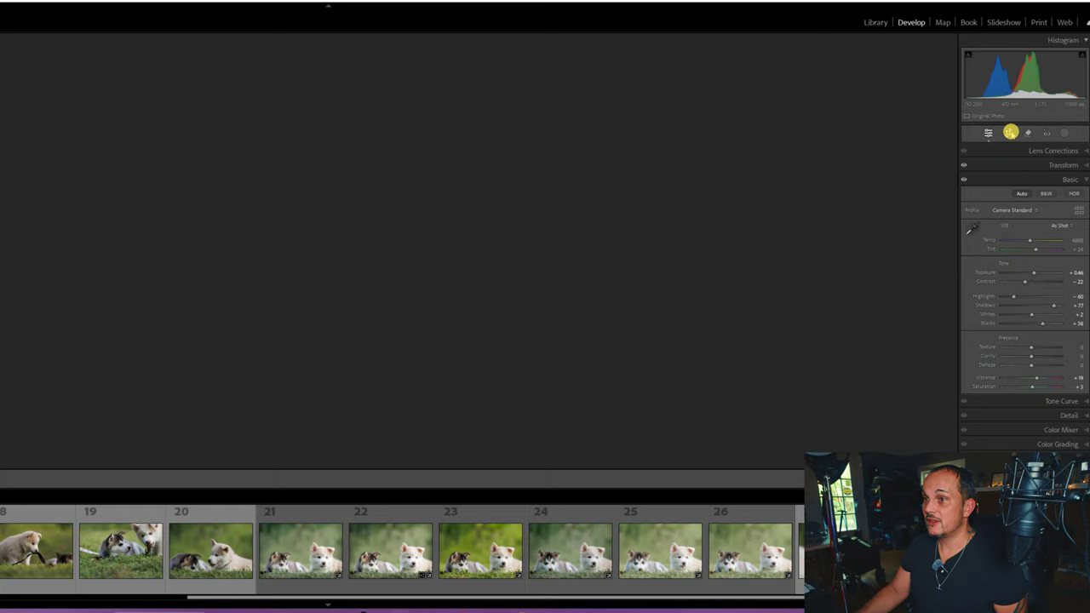
left_click_drag(661, 458, 679, 455)
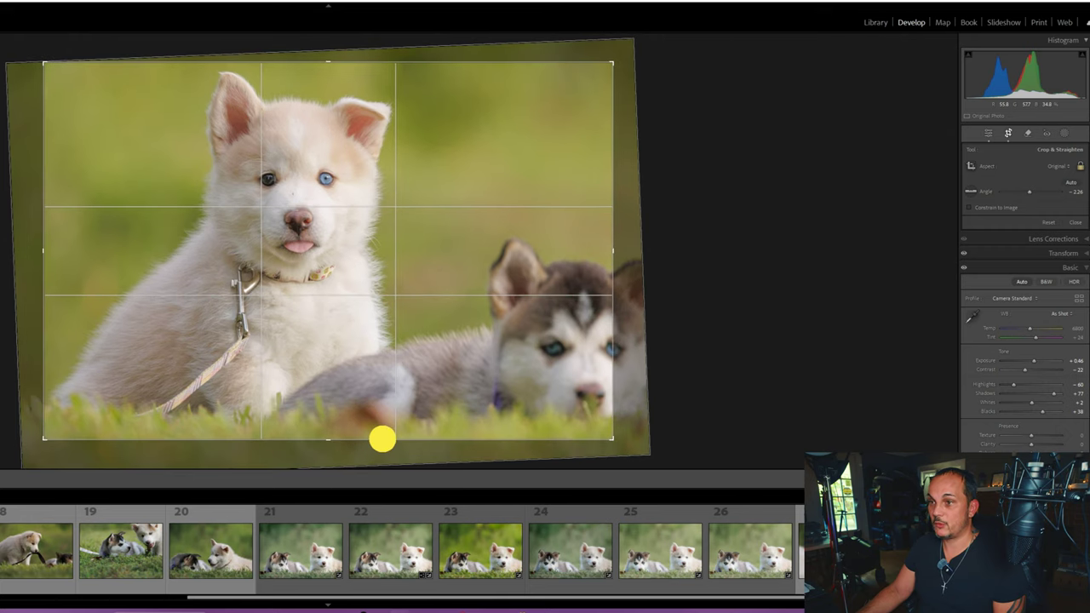
left_click_drag(412, 307, 458, 313)
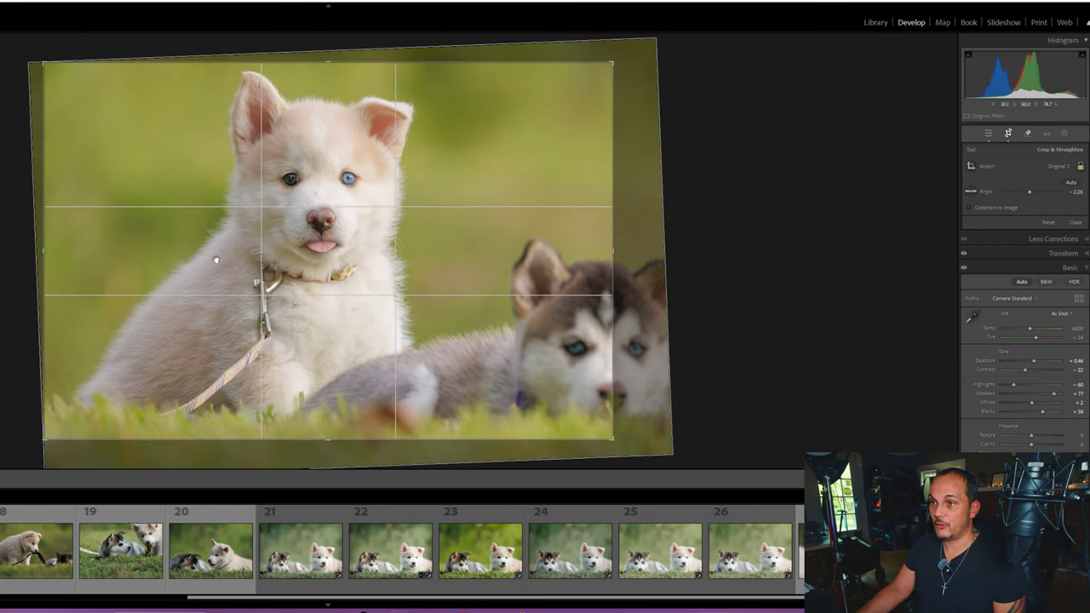
left_click_drag(605, 95, 539, 144)
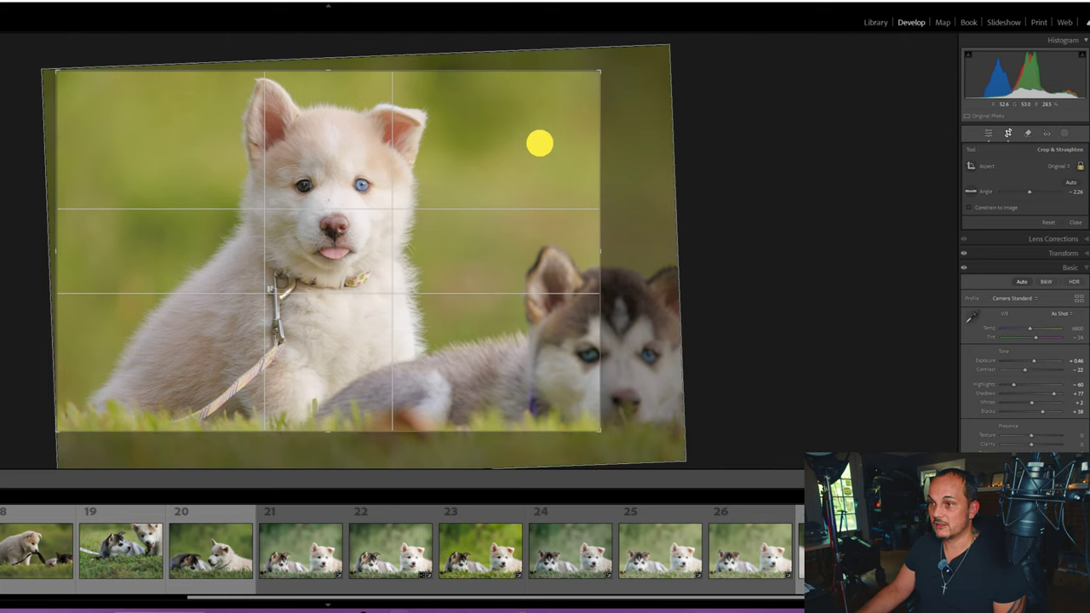
left_click_drag(601, 431, 611, 443)
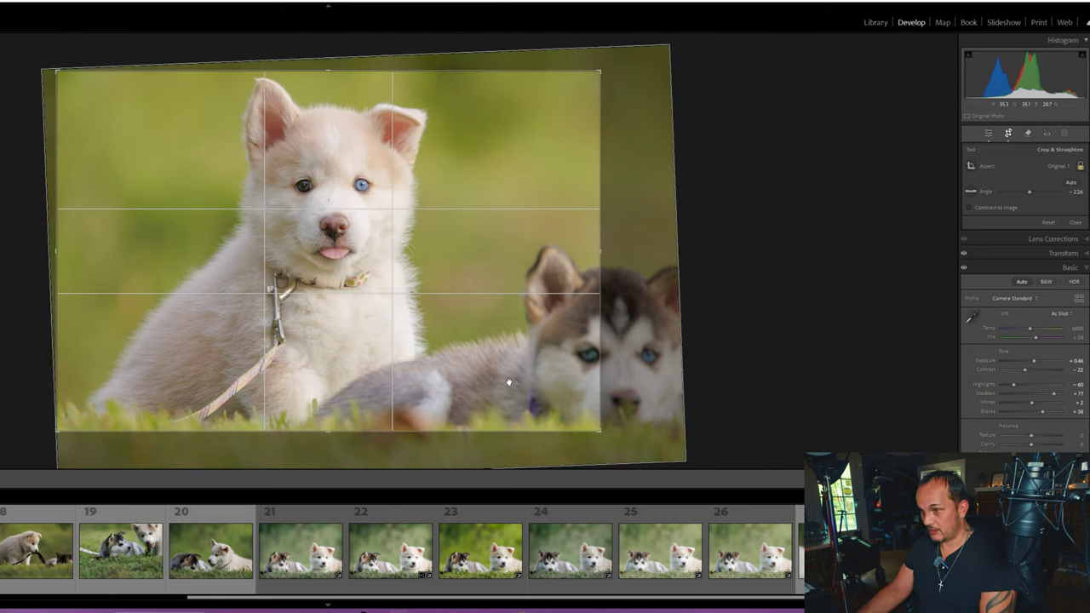
key("Return")
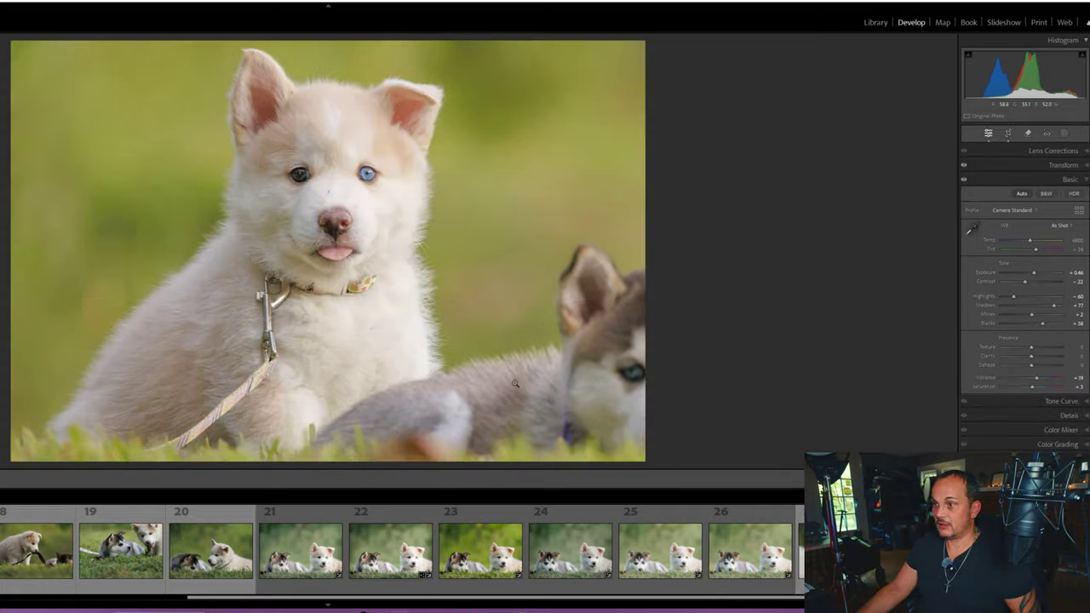
Step: Inspect the noise around the white puppy's eyes and open the Enhance preview for the photo
left_click(339, 194)
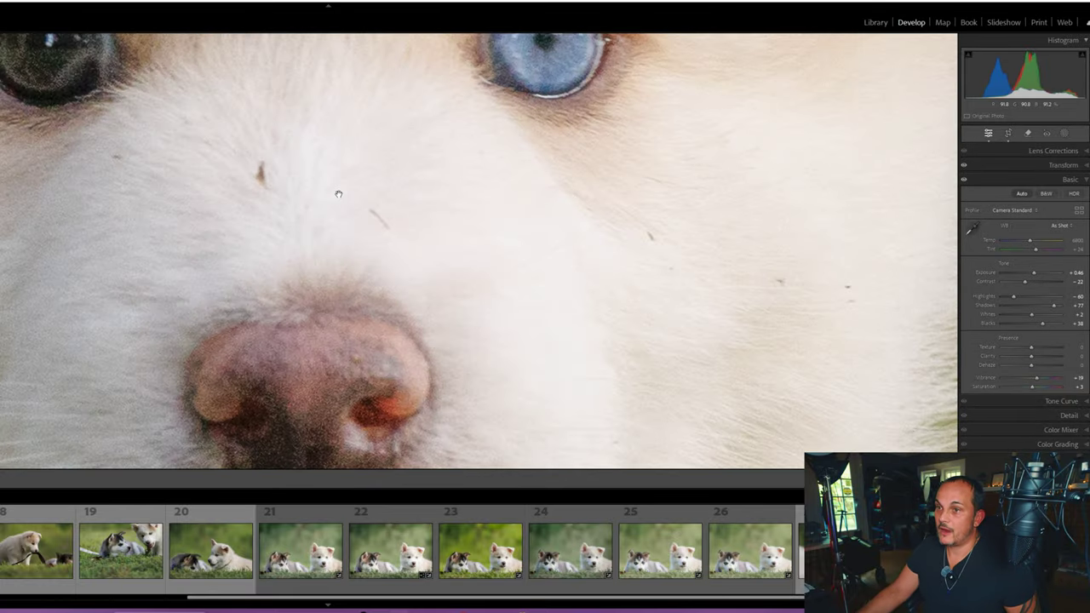
left_click_drag(332, 147, 542, 285)
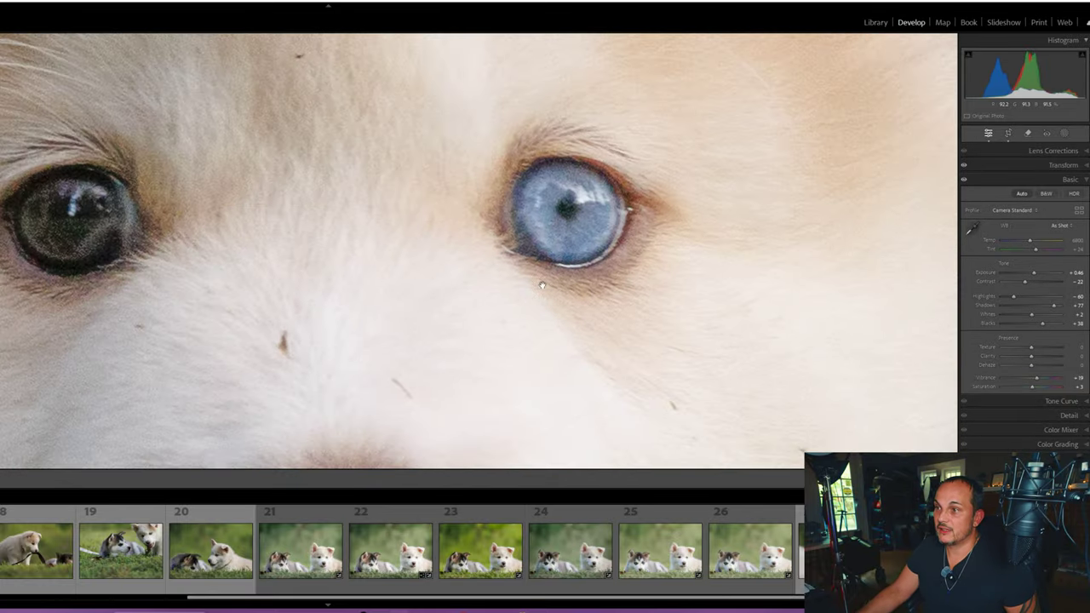
left_click(387, 261)
right_click(392, 261)
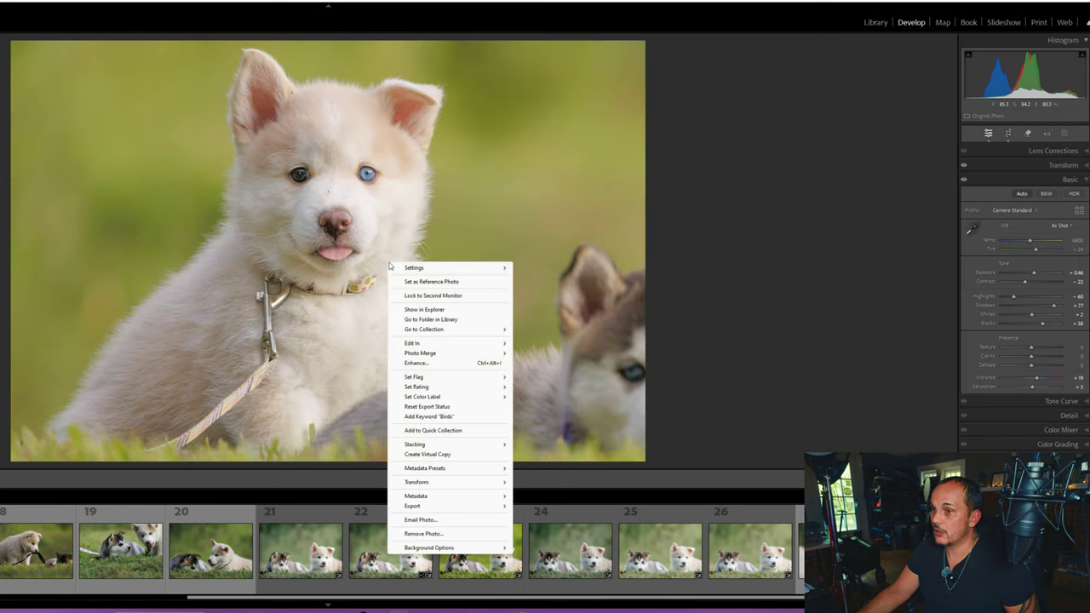
left_click(428, 362)
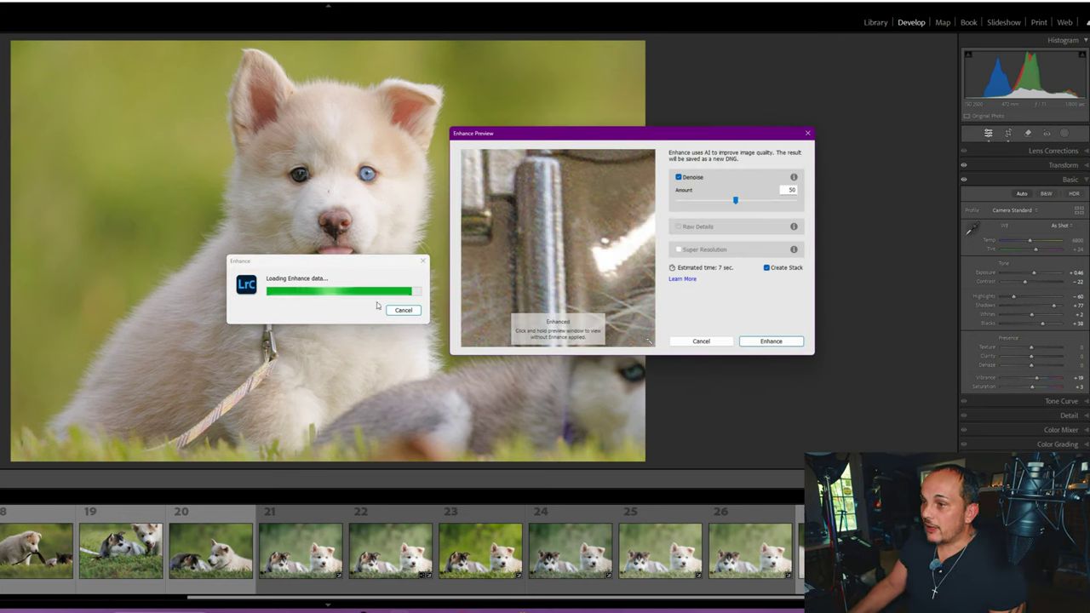
Step: Create a denoised copy of the photo with a Denoise amount of 70, previewing the effect on the puppy's blue eye
left_click(356, 475)
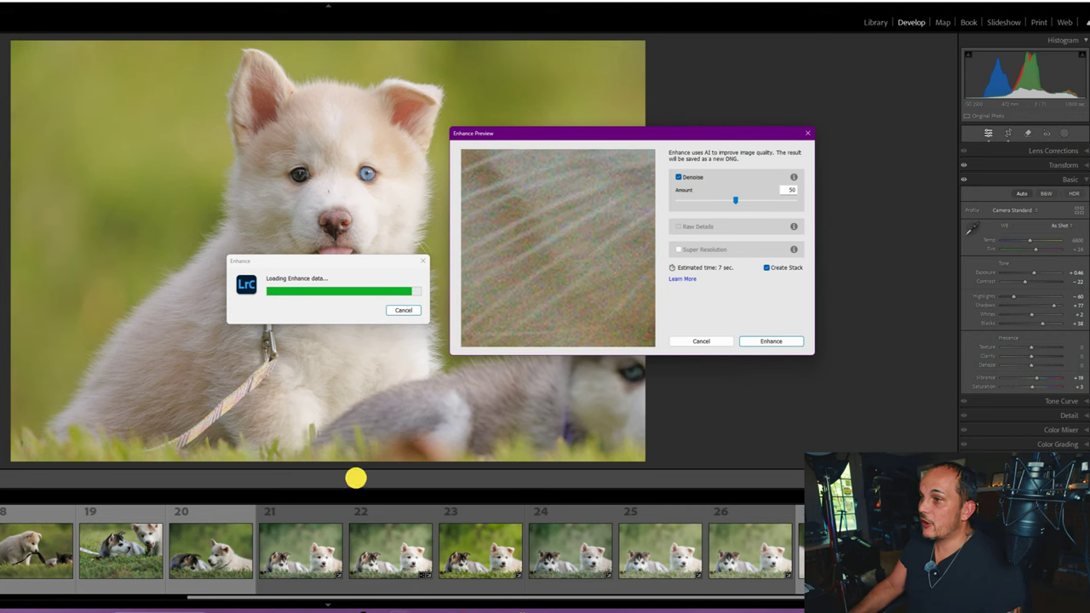
left_click(177, 496)
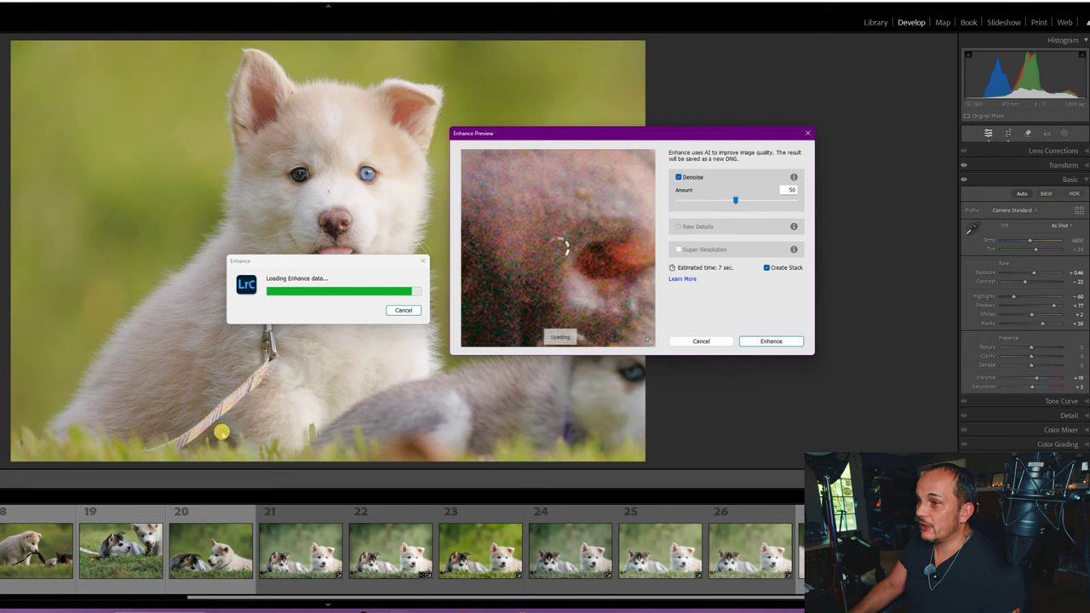
left_click(339, 486)
left_click(368, 174)
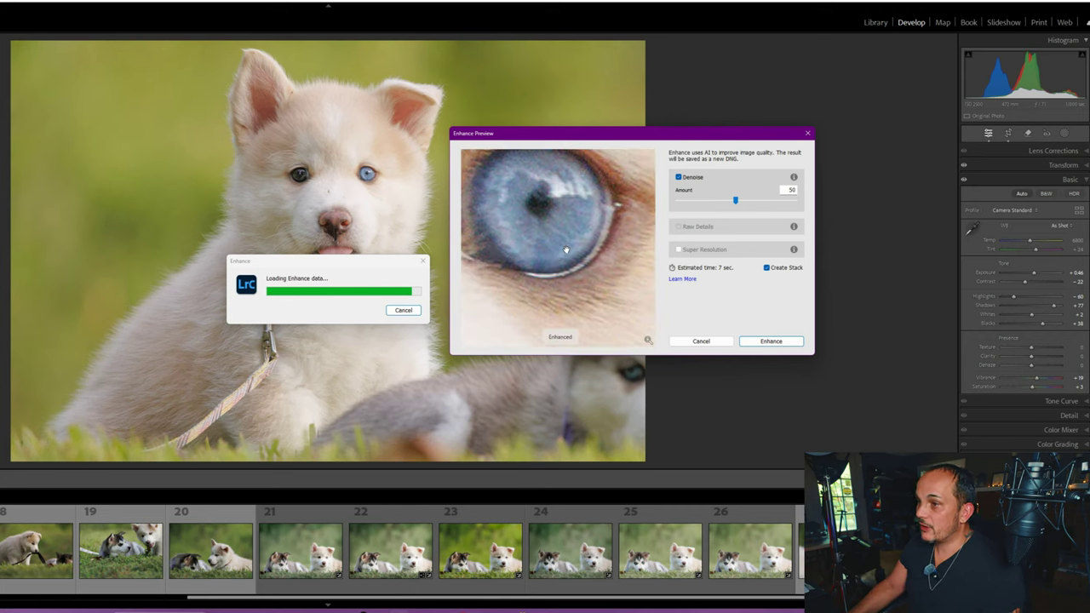
left_click_drag(571, 235, 596, 268)
left_click_drag(735, 200, 758, 201)
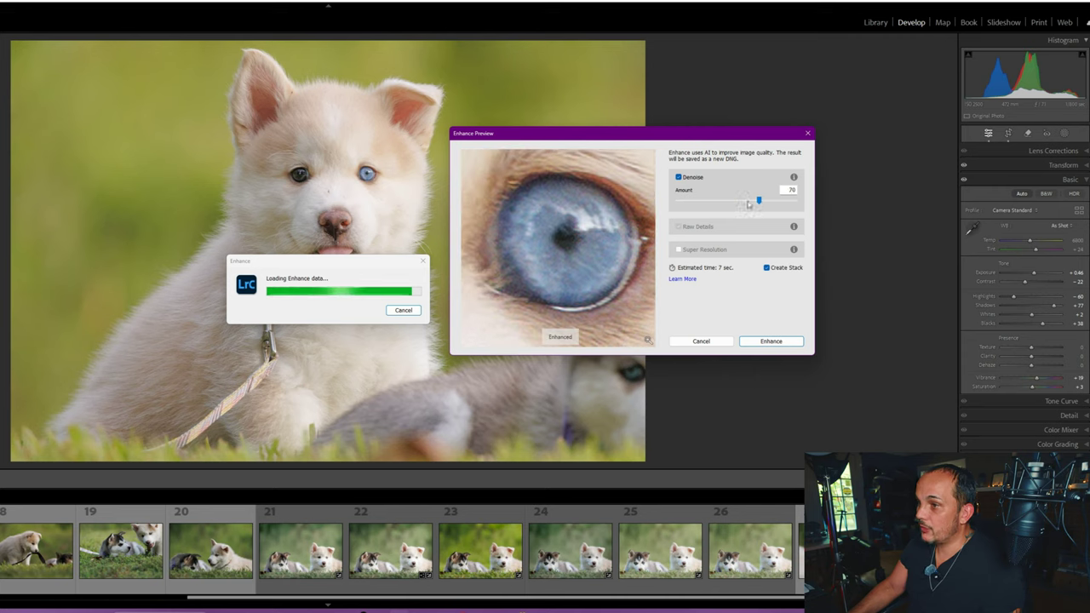
left_click(533, 247)
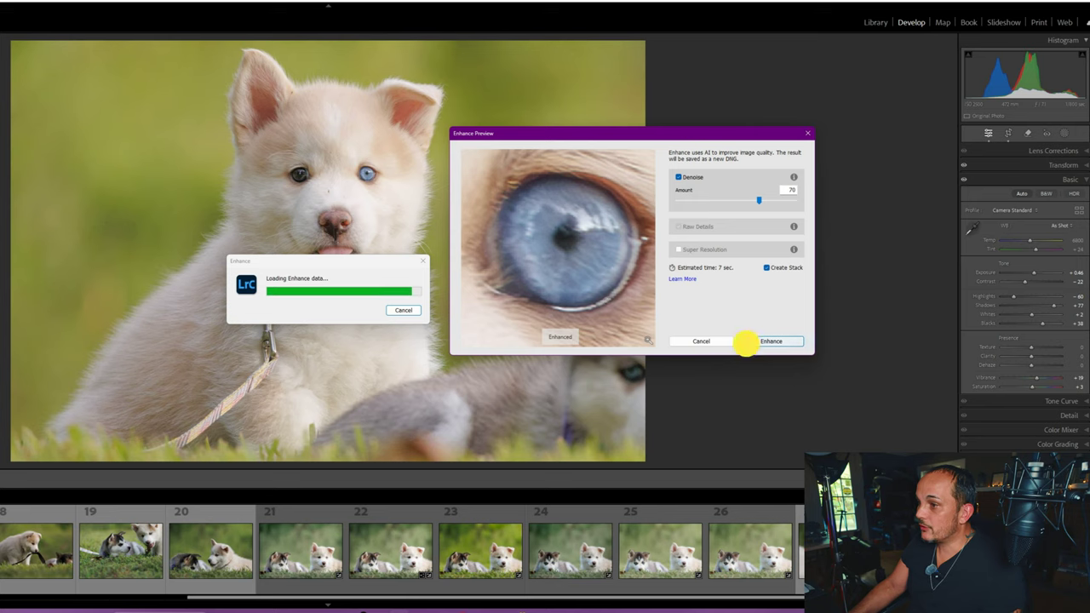
left_click(743, 342)
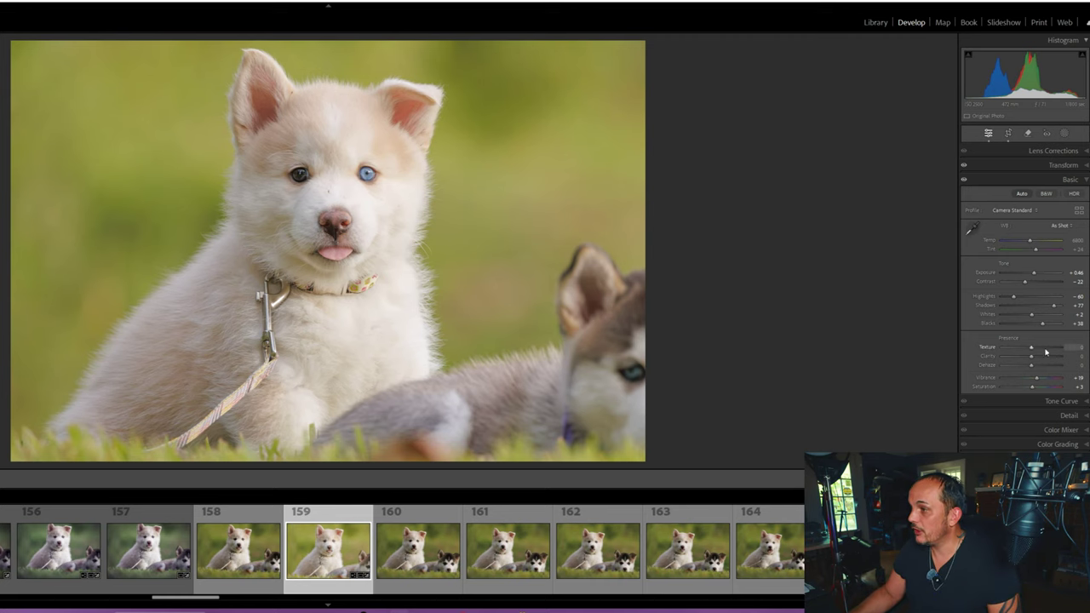
Step: Set the denoised photo's texture to +15, clarity to -8 and vibrance to +17 while viewing the puppy's face close up
left_click(309, 155)
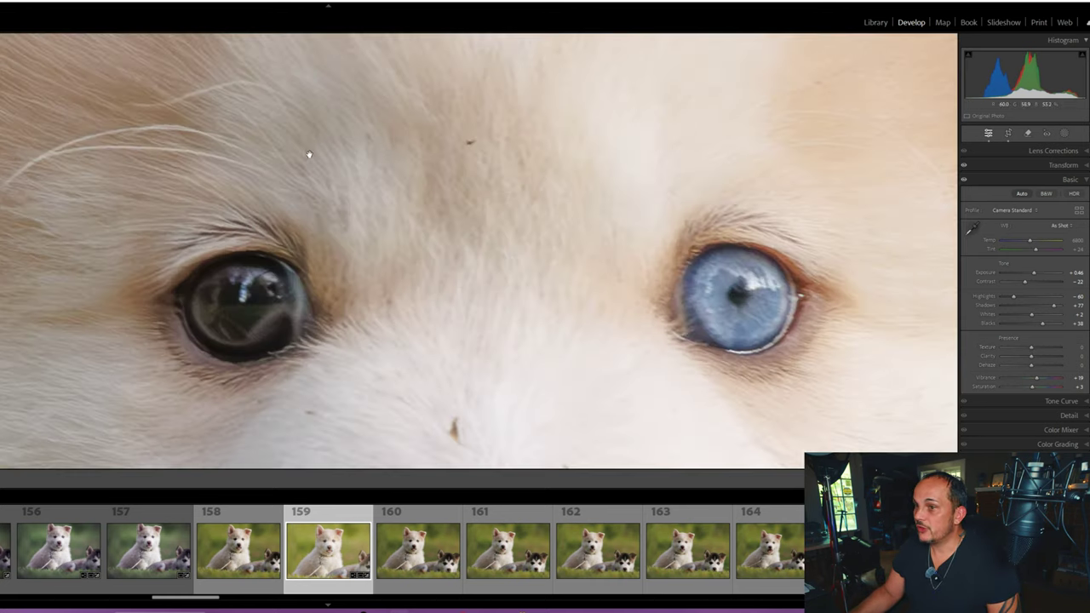
left_click_drag(280, 127, 394, 168)
left_click(393, 168)
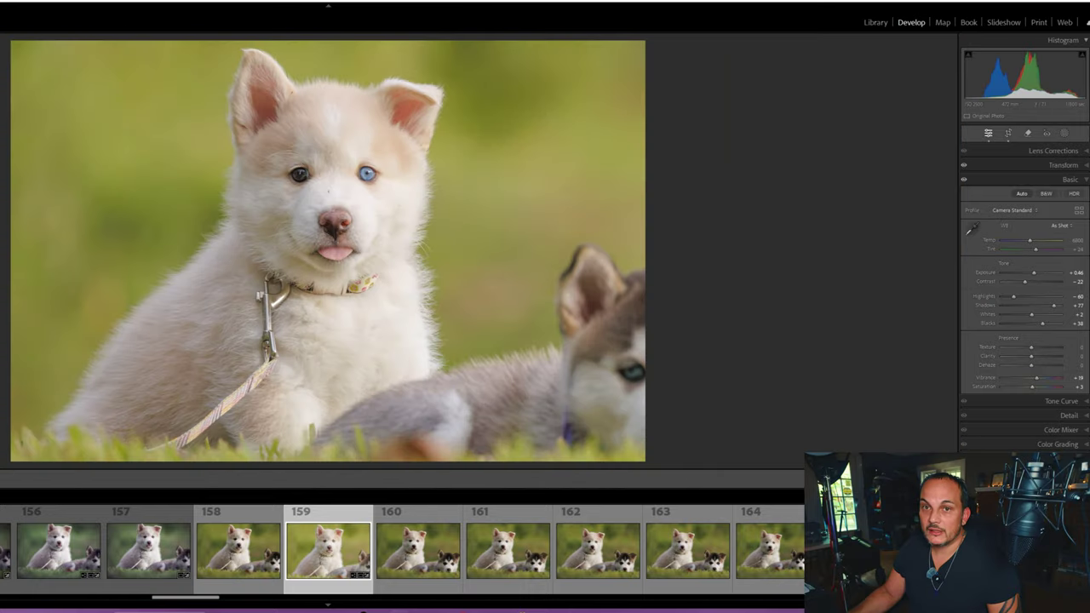
left_click(377, 173)
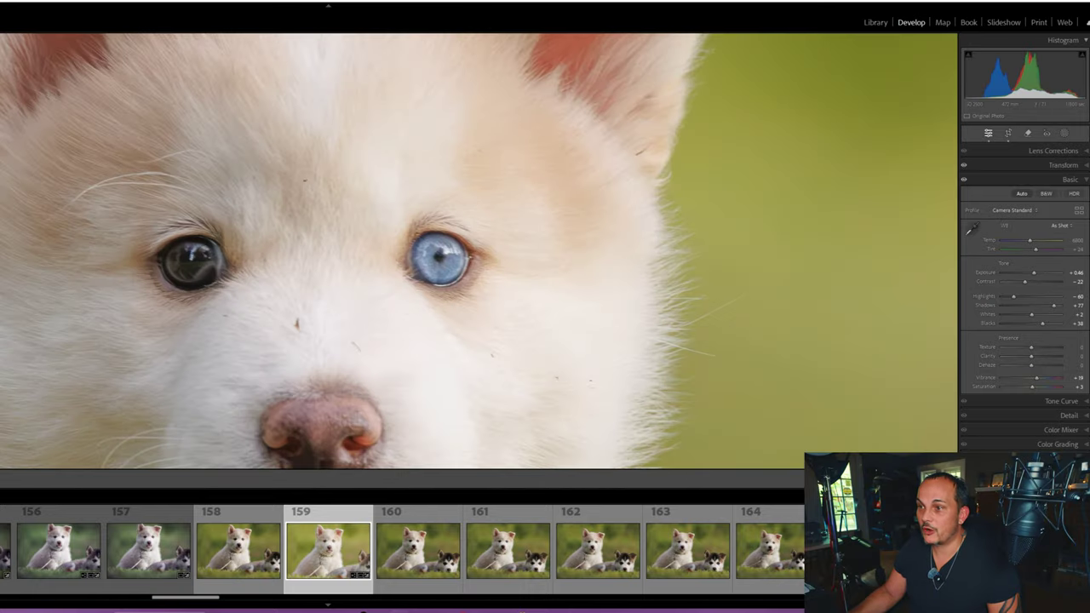
left_click_drag(451, 188, 513, 141)
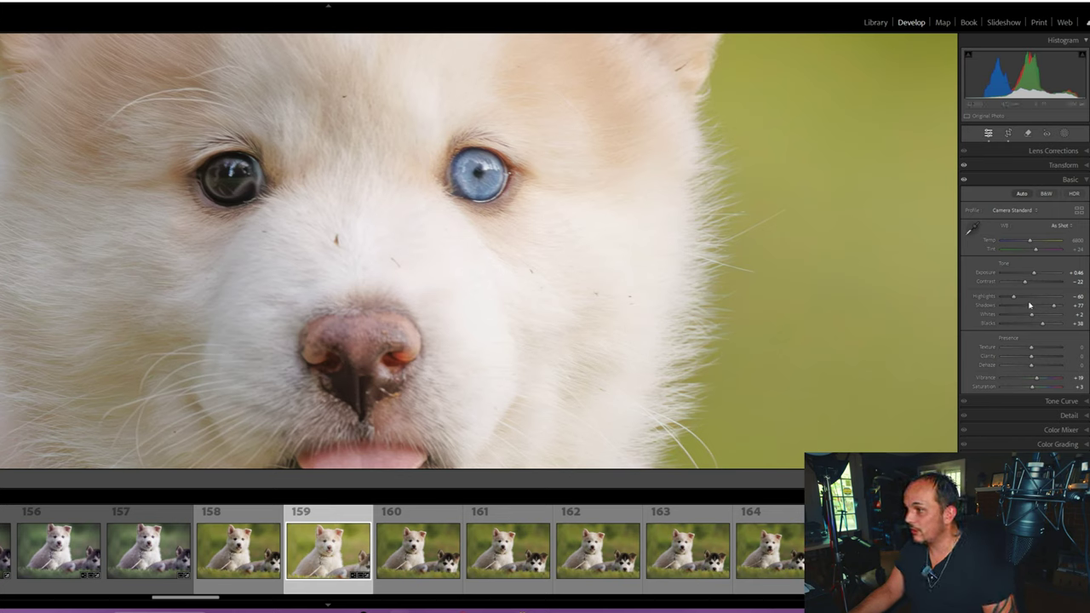
mouse_move(1031, 350)
left_mouse_down()
mouse_move(1047, 349)
mouse_move(1031, 356)
left_mouse_up()
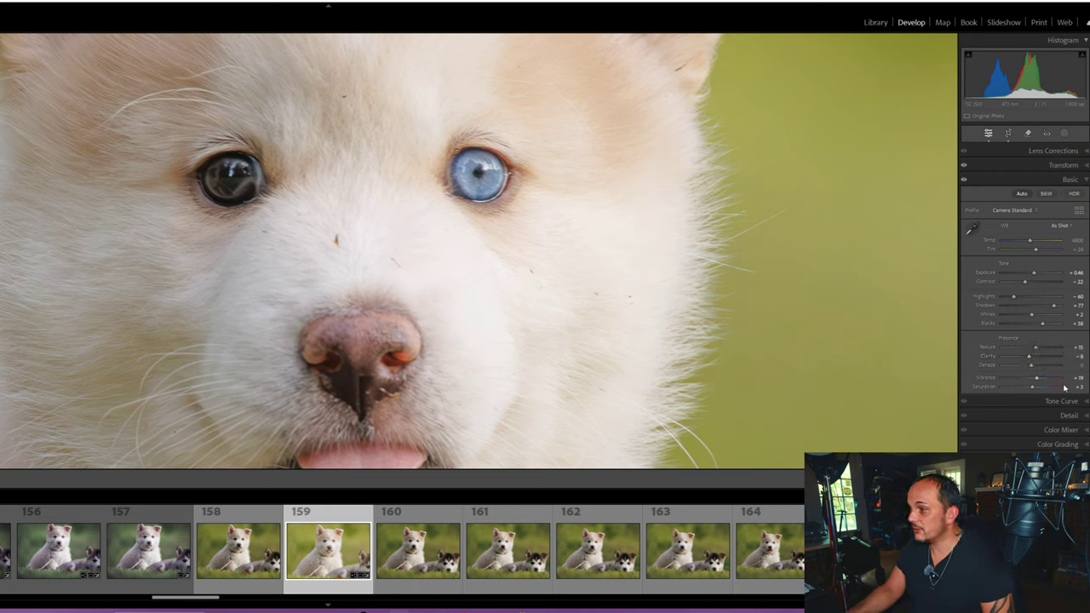
left_click(1040, 376)
left_click_drag(1039, 377, 1038, 378)
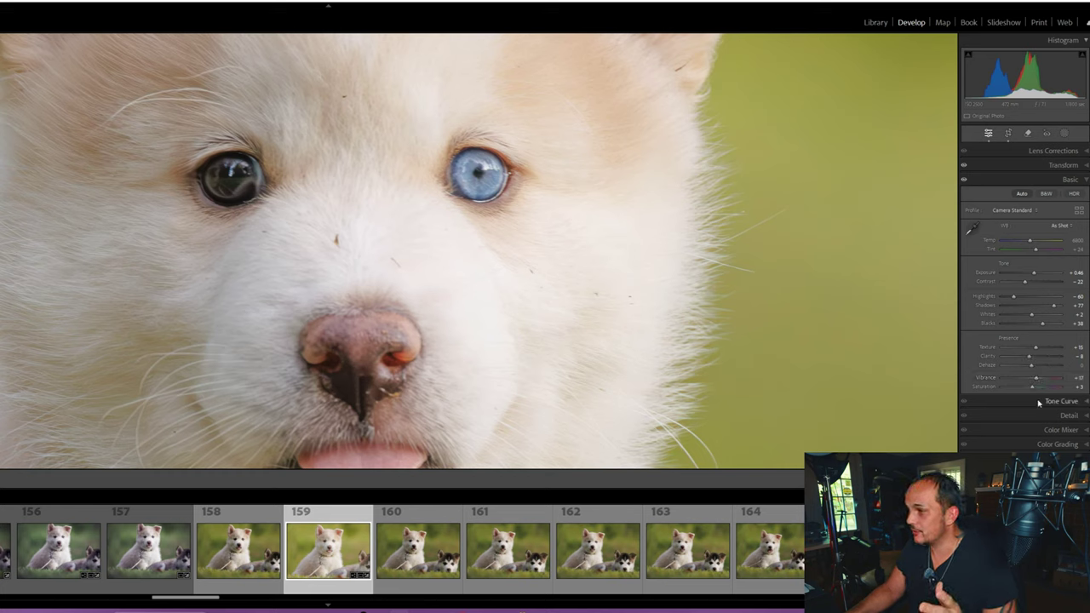
Step: Set sharpening to amount 55, radius 0.9, detail 15 and masking 79, and compare the whole photo with its unedited version
left_click(1061, 414)
mouse_move(1008, 286)
left_mouse_down()
mouse_move(995, 287)
mouse_move(1047, 285)
mouse_move(1000, 295)
mouse_move(1023, 297)
mouse_move(1012, 300)
left_mouse_up()
key("alt")
left_click(1030, 290)
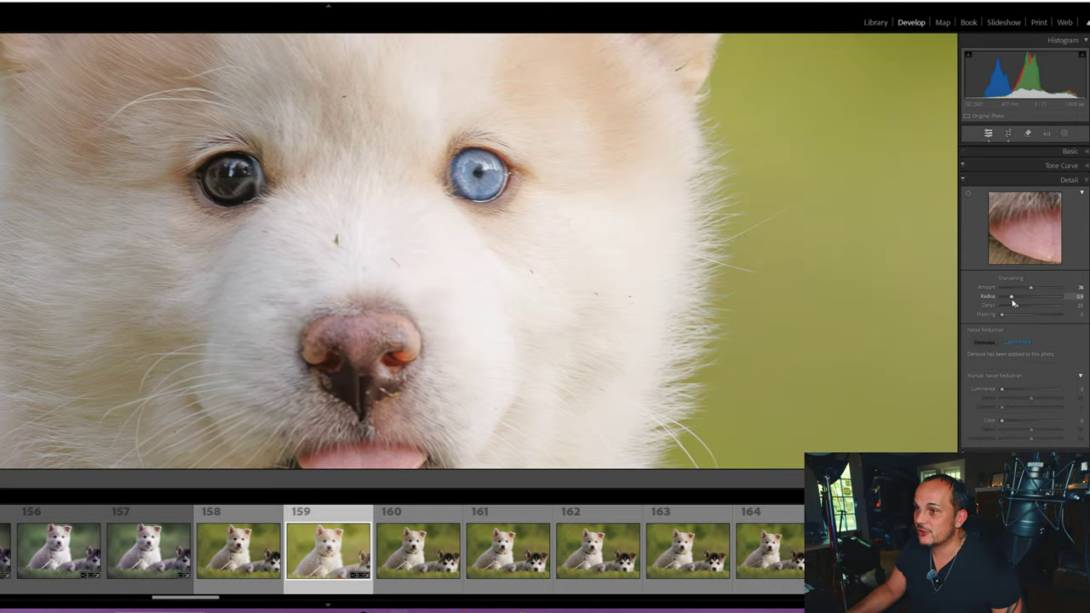
left_click(1003, 315, "alt")
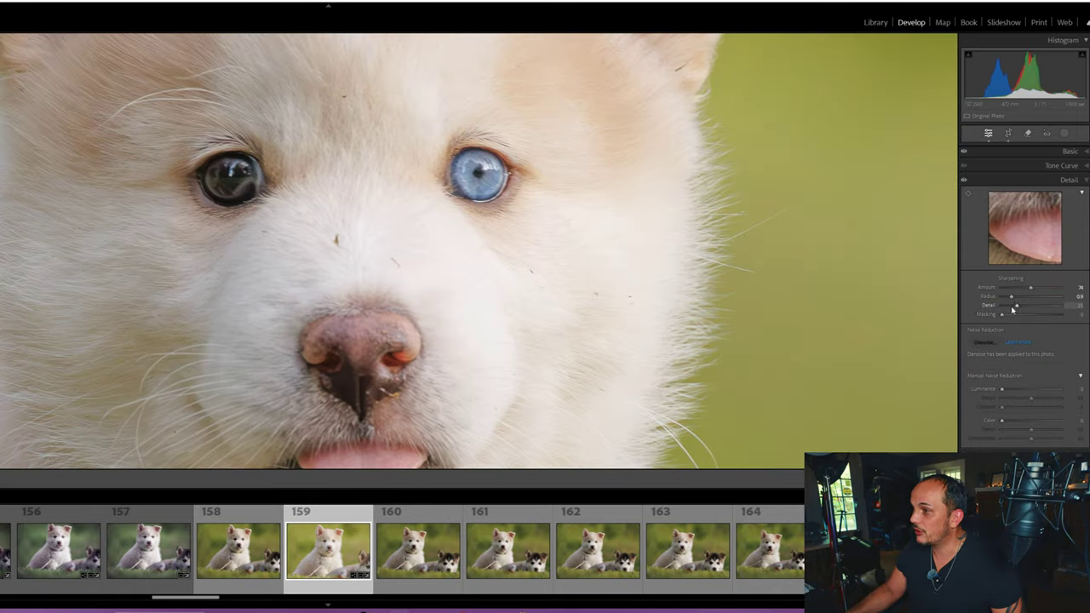
left_click_drag(1016, 309, 1029, 288)
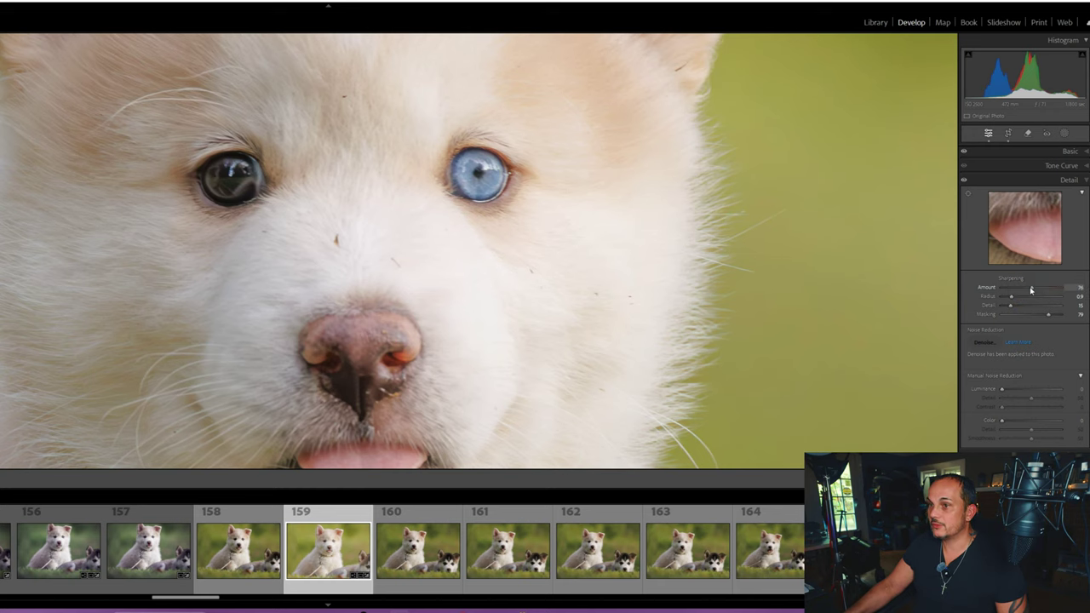
left_click(776, 270)
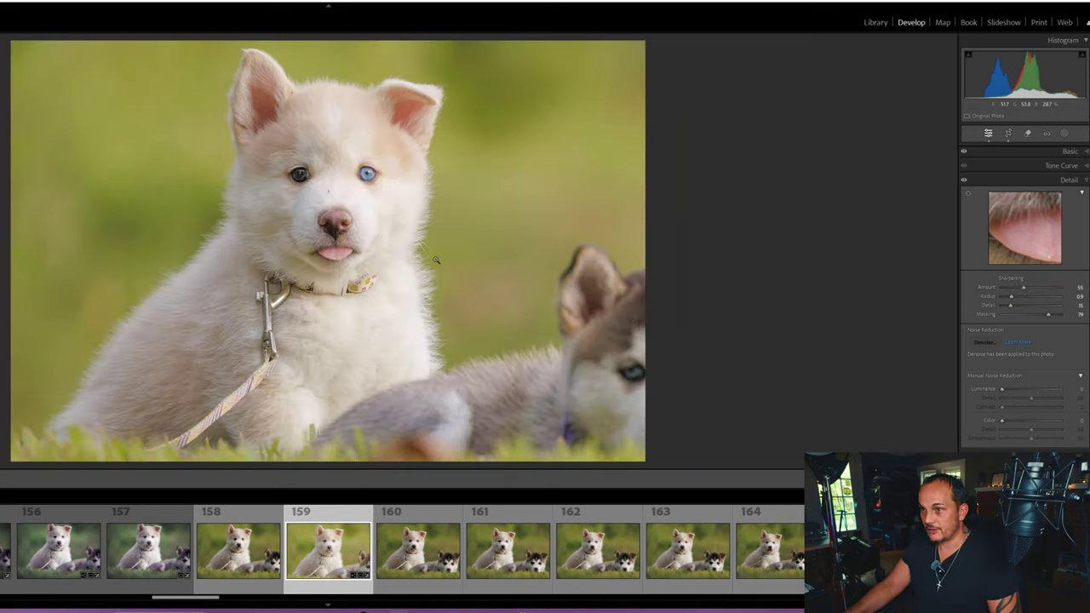
key("backslash")
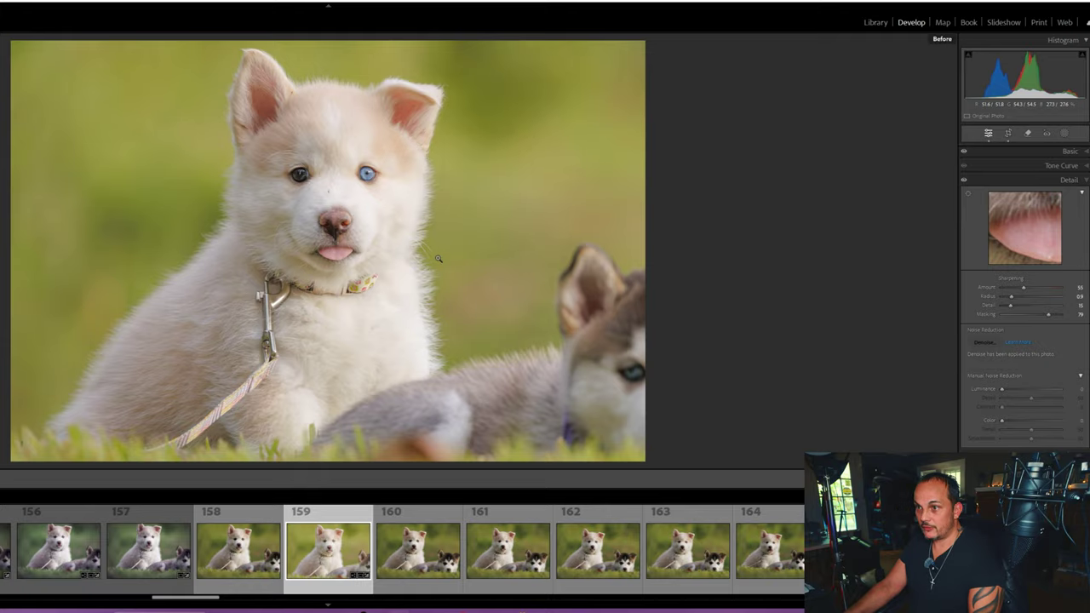
key("backslash")
key("backslash")
key("backslash")
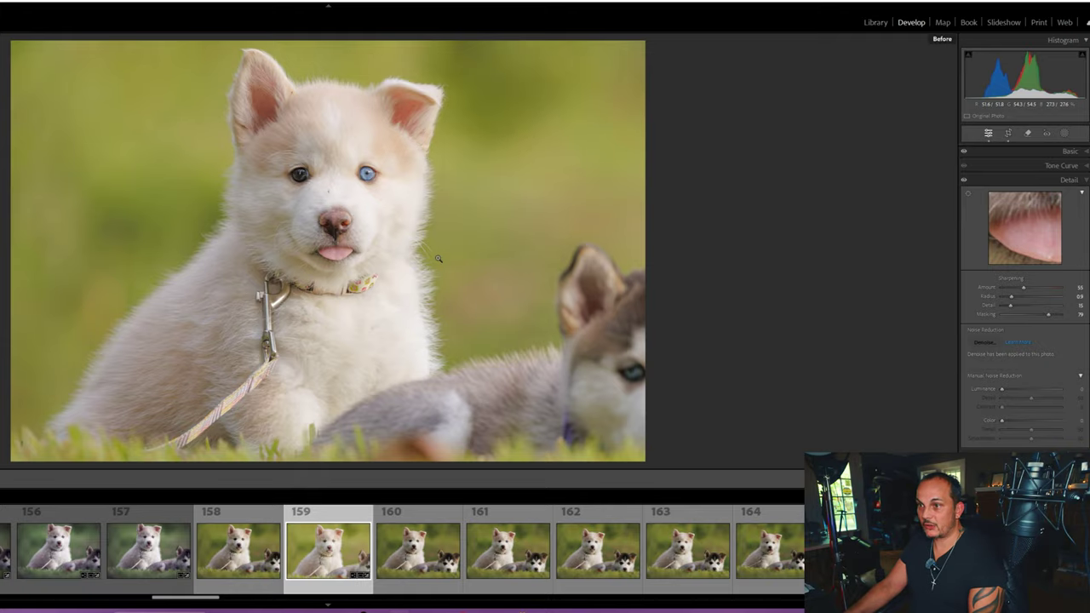
Step: Set the green hue to -14 and the orange saturation to -6 in the color mixer
scroll(1030, 358, "down", 3)
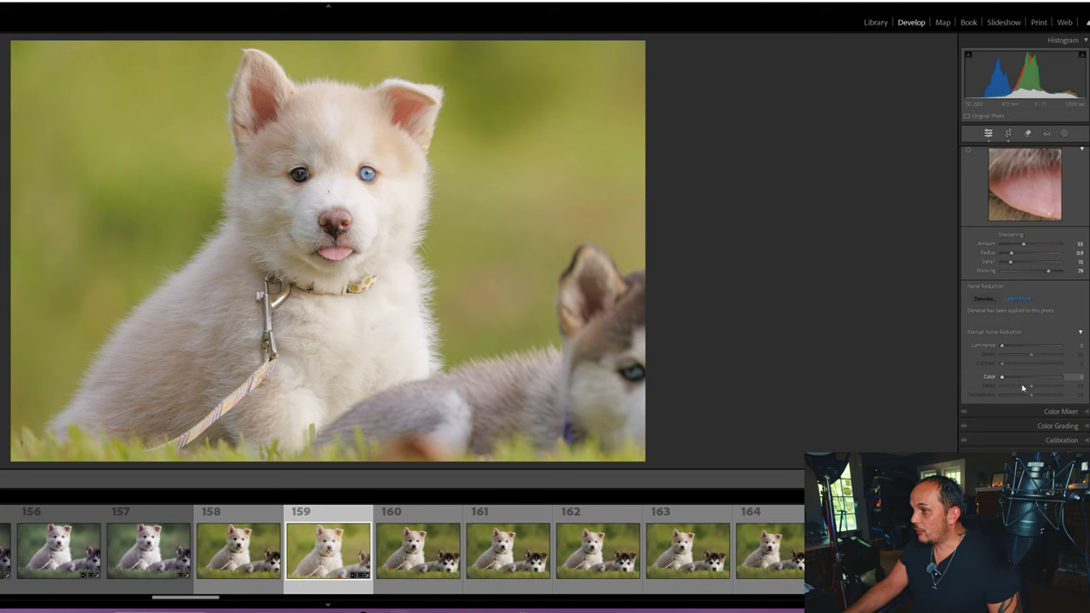
left_click(1064, 403)
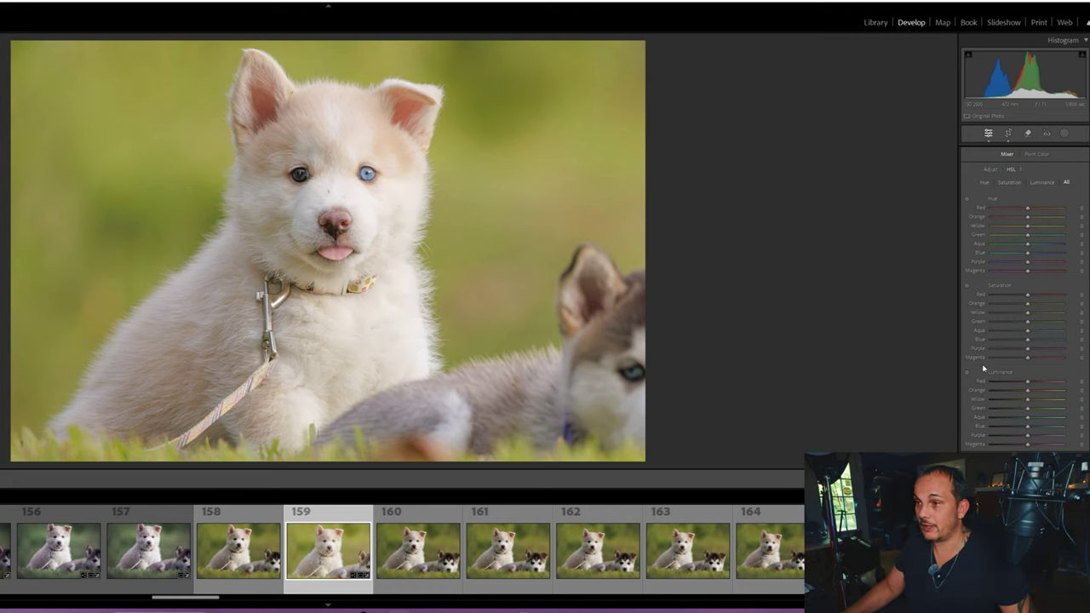
left_click(1030, 235)
left_click_drag(1036, 236, 1023, 237)
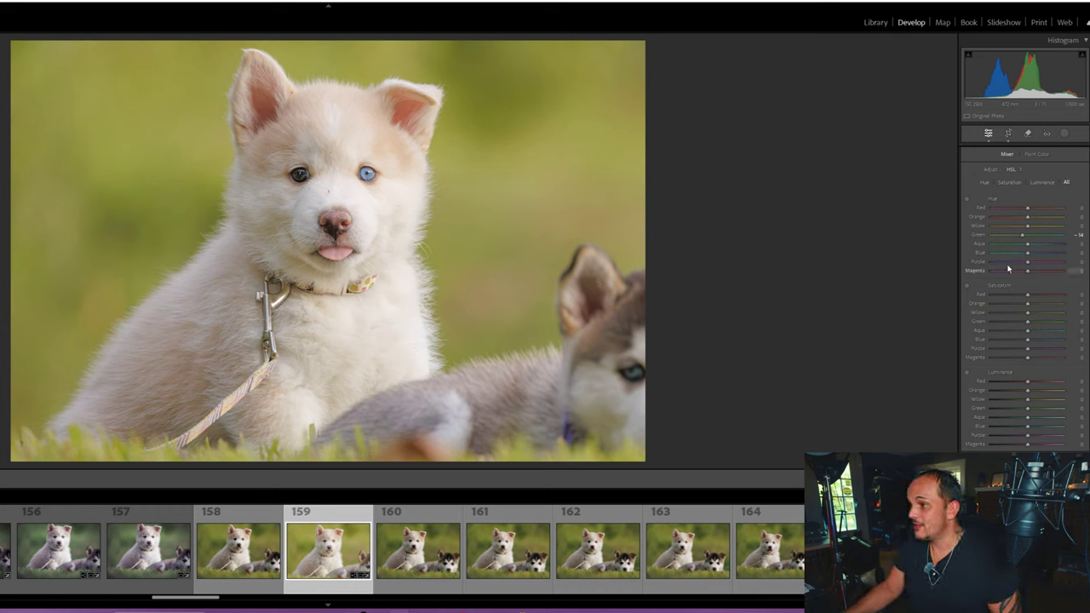
mouse_move(1009, 304)
left_mouse_down()
mouse_move(980, 304)
mouse_move(1023, 304)
mouse_move(961, 305)
mouse_move(1025, 306)
left_mouse_up()
Step: Adjust the background by targeting it in the photo: saturation yellow -34 and green -52, luminance yellow +3 and green +1
left_click(967, 286)
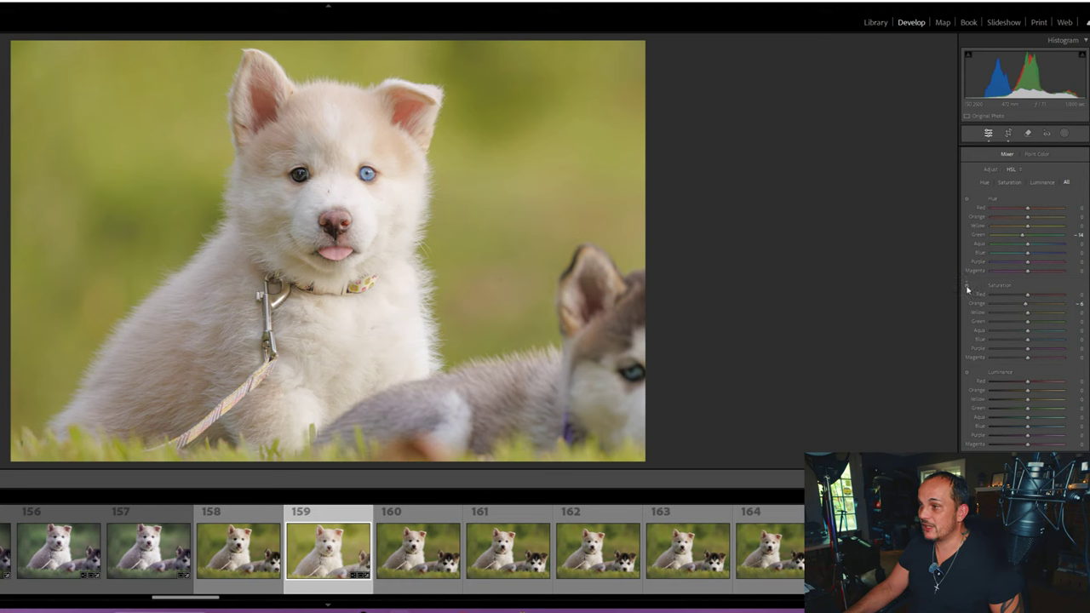
left_click_drag(553, 116, 586, 213)
mouse_move(557, 122)
left_mouse_down()
mouse_move(557, 105)
mouse_move(562, 115)
left_mouse_up()
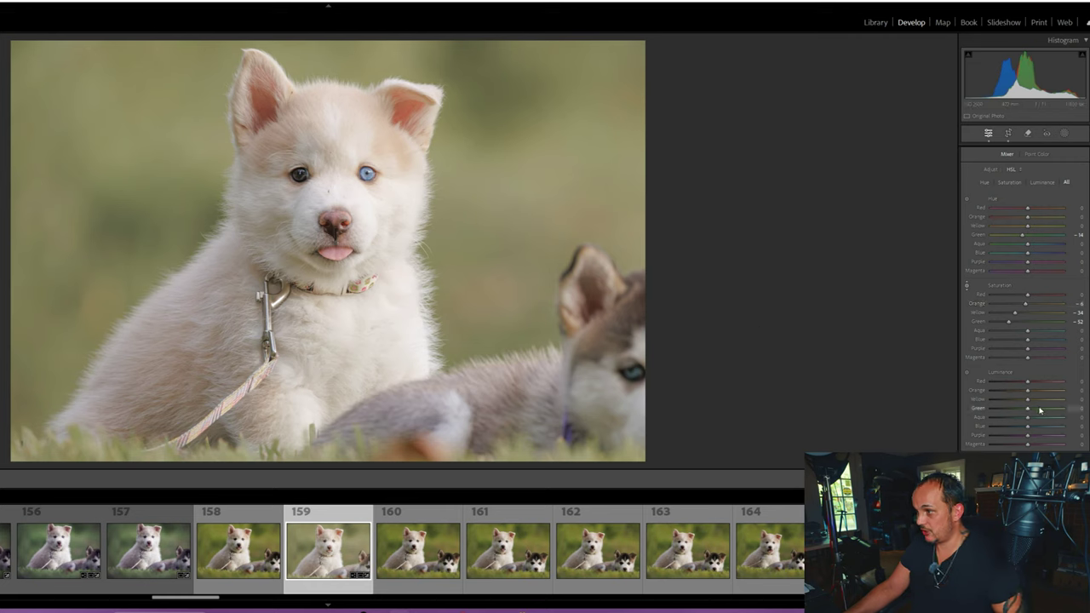
left_click(966, 373)
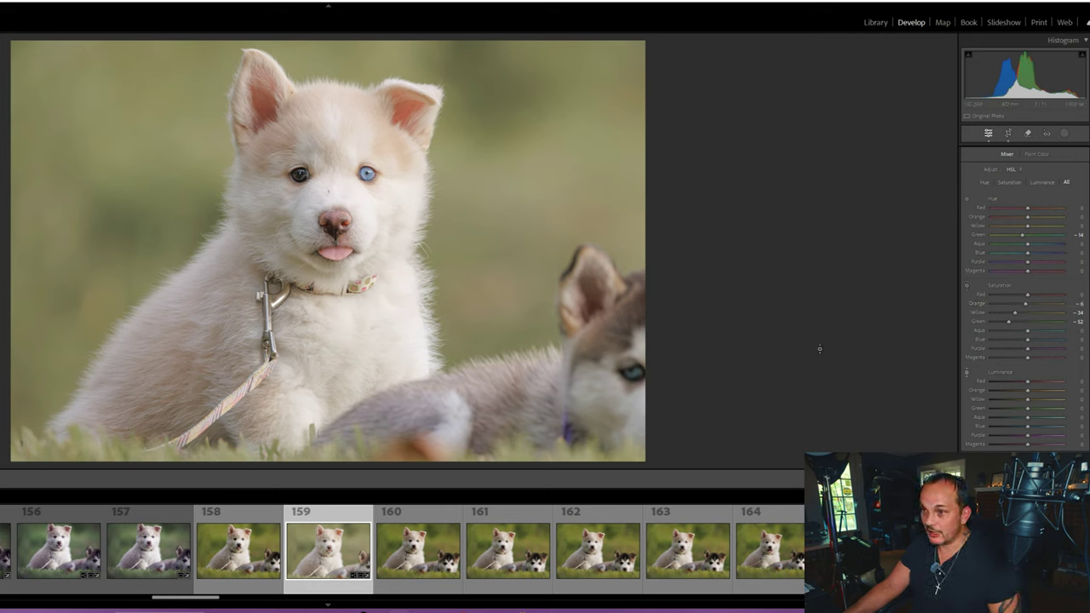
left_click_drag(468, 178, 496, 181)
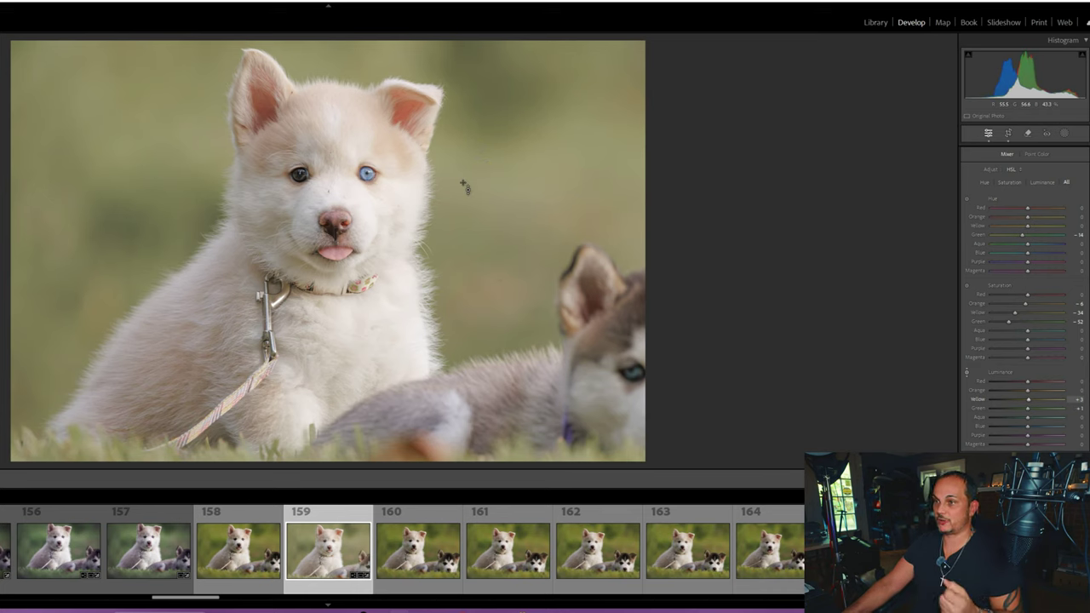
Step: Shift the yellow hue to +8 and green hue to +56, and raise blue saturation to +37 and blue luminance to +26
left_click(1035, 236)
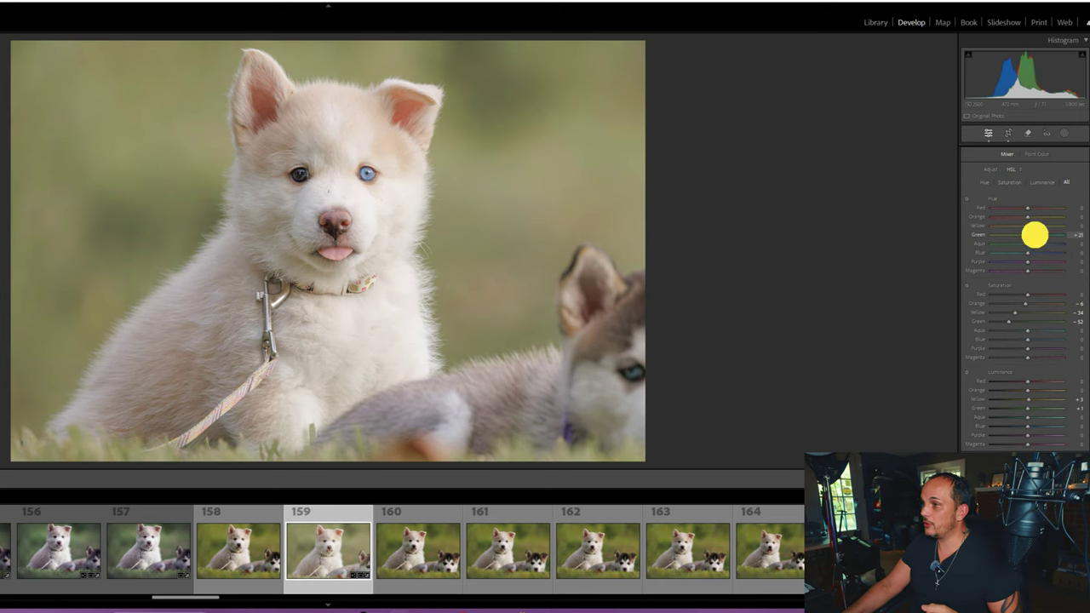
mouse_move(1035, 236)
left_mouse_down()
mouse_move(1053, 236)
mouse_move(1030, 225)
left_mouse_up()
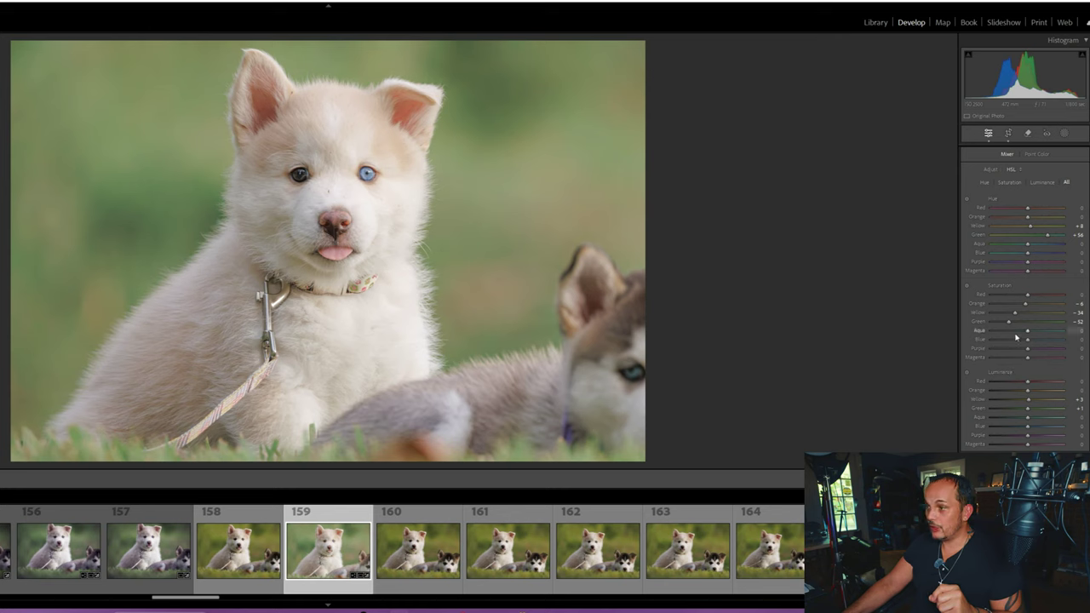
left_click_drag(1028, 341, 1041, 340)
left_click_drag(1044, 427, 1037, 427)
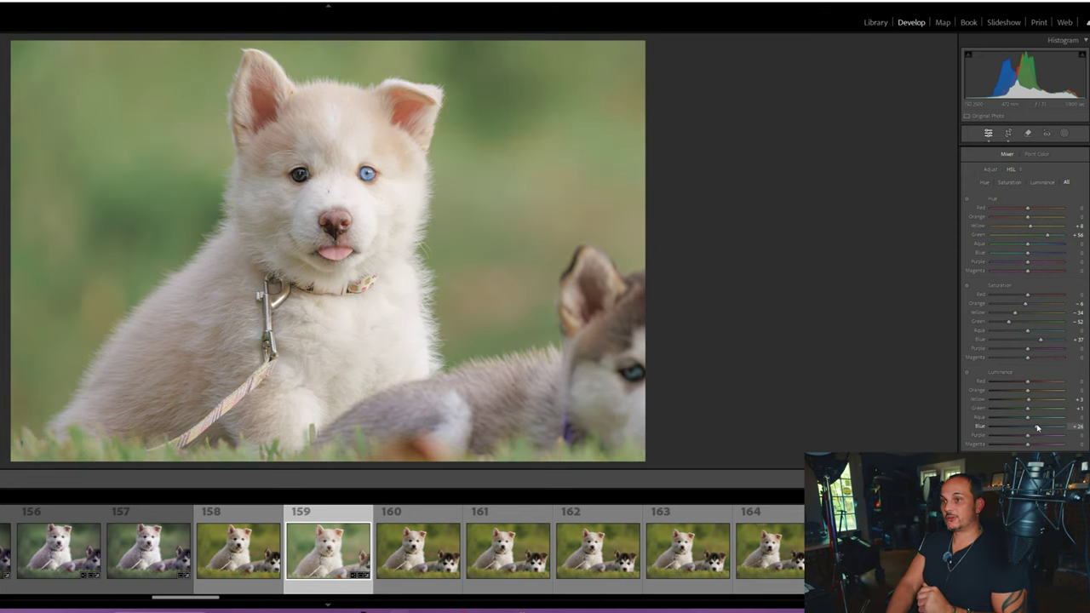
Step: Set the yellow hue to +14 and the green hue to +32, and check the puppy's blue eye close up
left_click(1058, 237)
mouse_move(1058, 237)
left_mouse_down()
mouse_move(1032, 222)
mouse_move(1042, 224)
mouse_move(1005, 227)
mouse_move(1041, 227)
mouse_move(1027, 236)
mouse_move(1040, 239)
left_mouse_up()
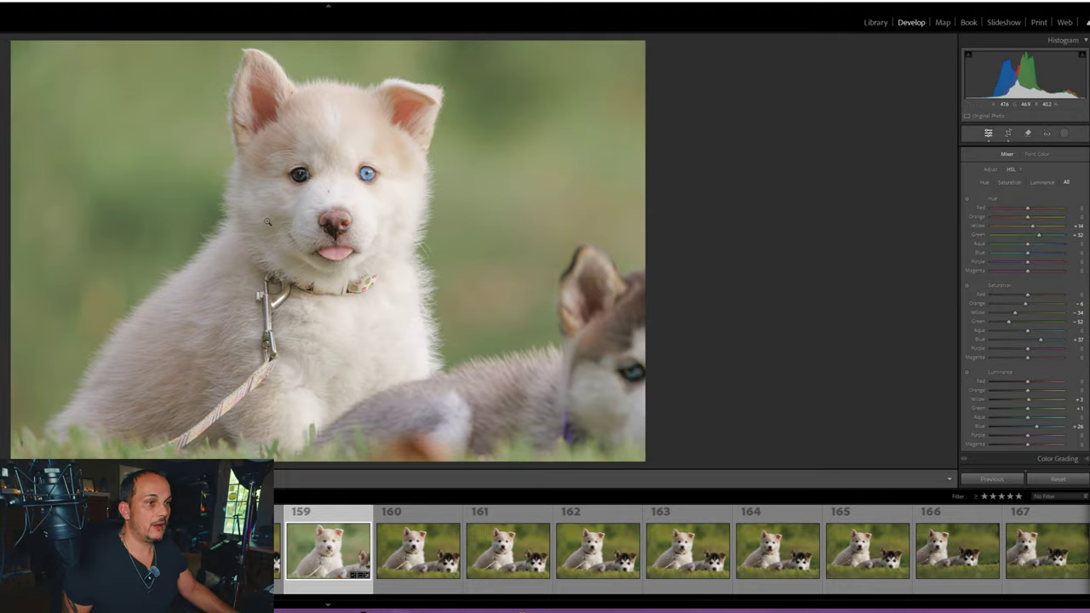
left_click(366, 173)
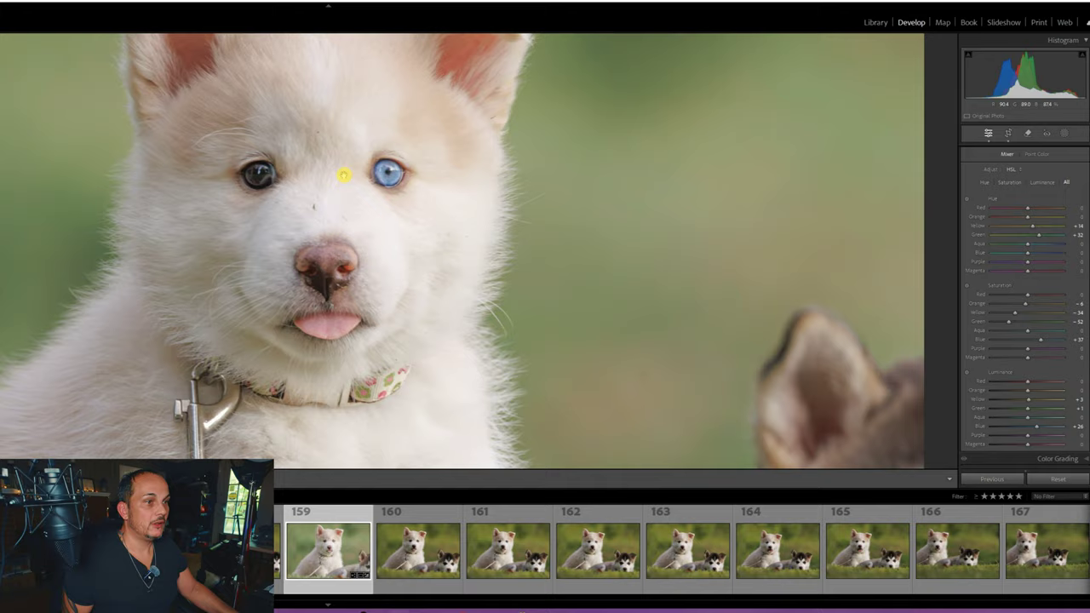
left_click(343, 174)
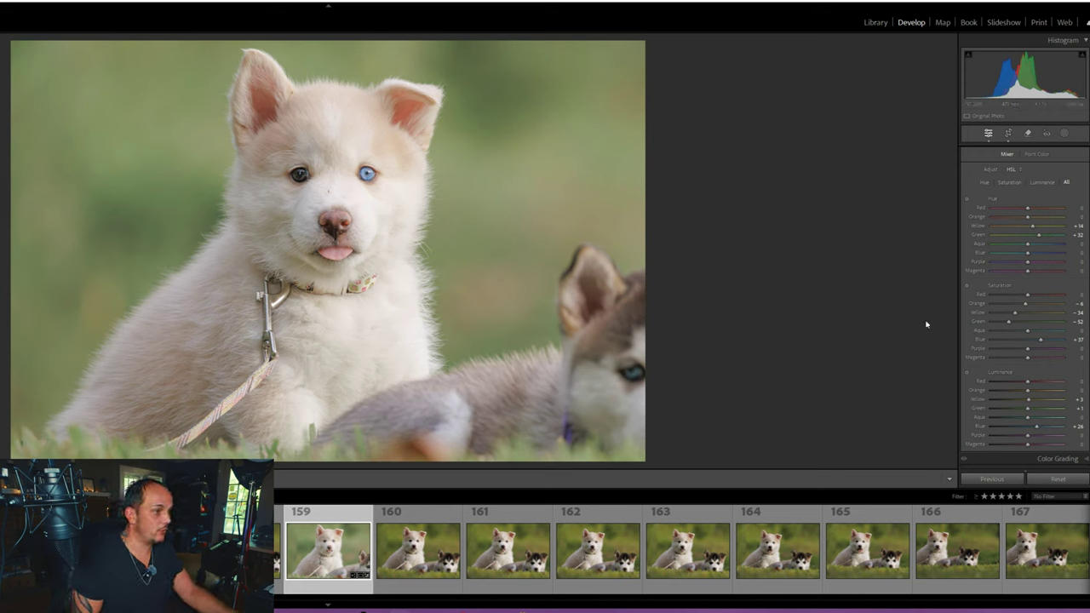
Step: Open the edited photo in Adobe Photoshop 2024, duplicate the background layer and close the Nik Collection palette
scroll(1022, 340, "down", 2)
right_click(319, 290)
mouse_move(380, 370)
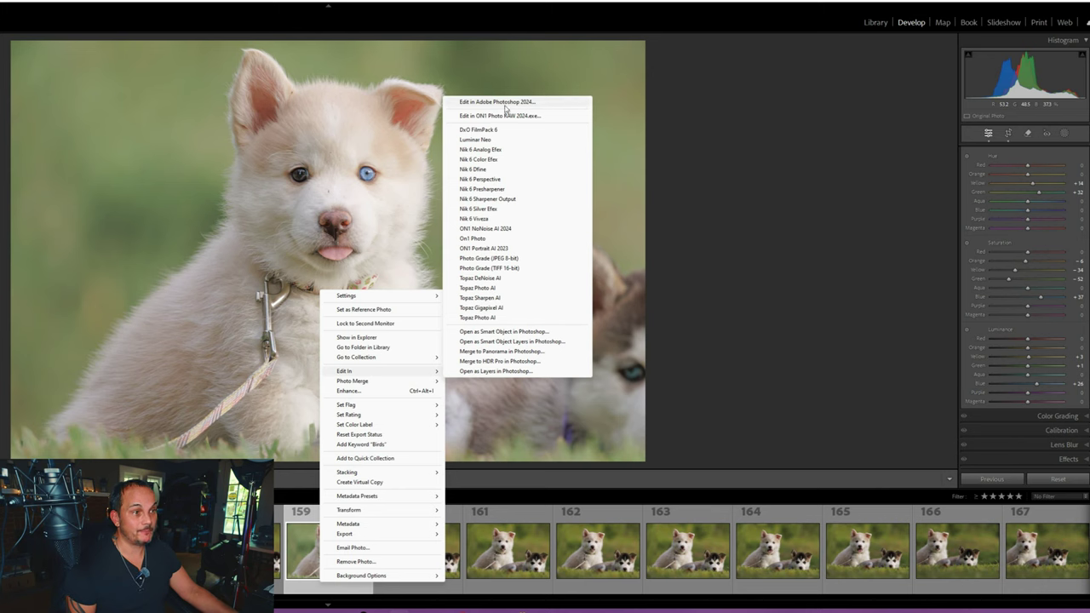
left_click(504, 102)
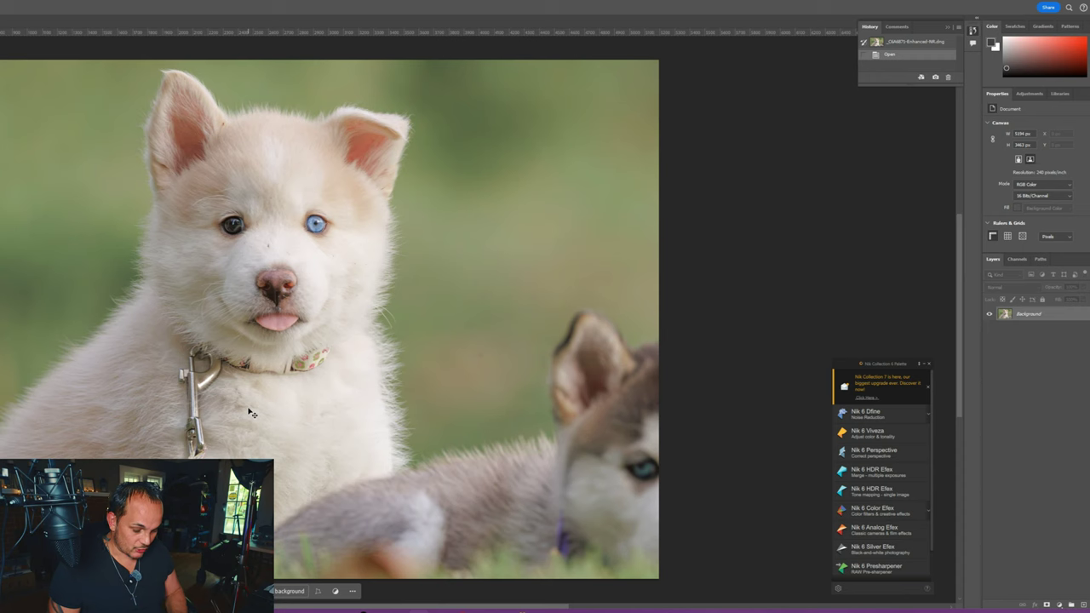
key("ctrl+j")
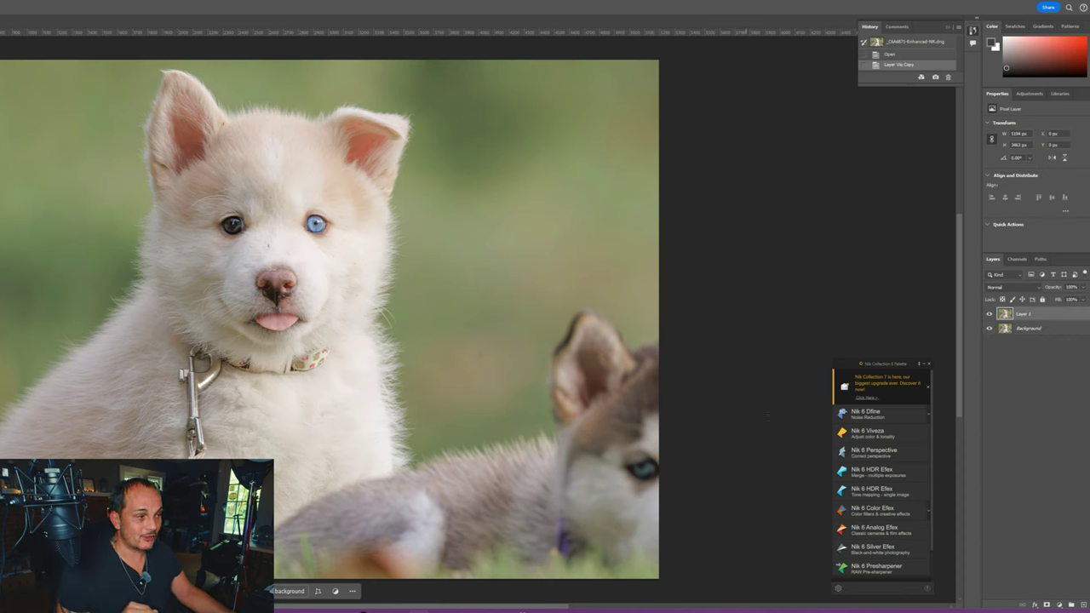
left_click(928, 364)
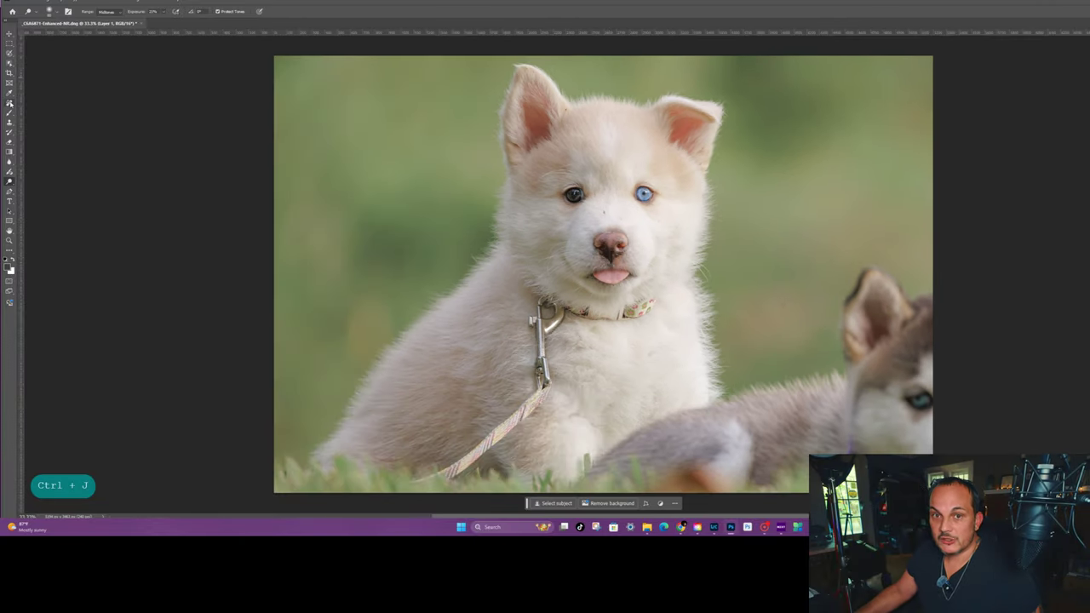
Step: Remove the dark spot on the bridge of the white puppy's nose with the Remove tool
right_click(9, 102)
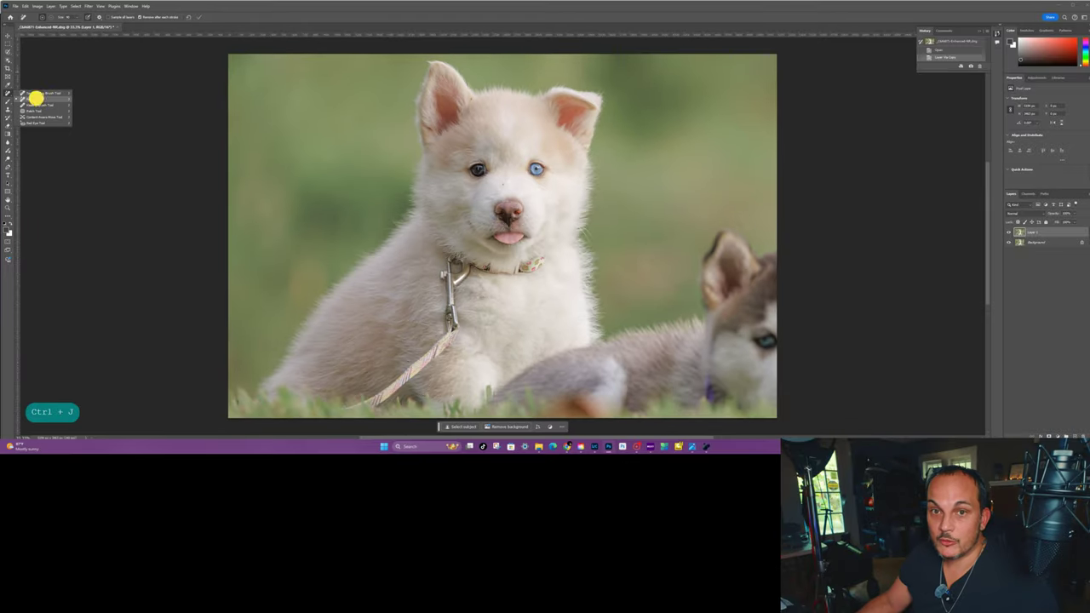
left_click(35, 99)
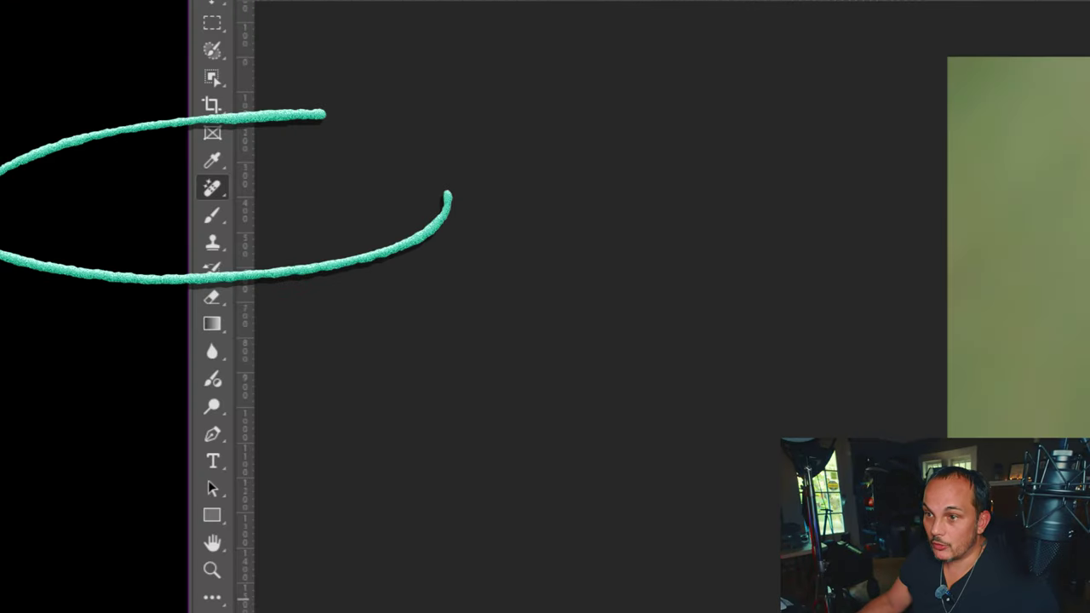
left_click(502, 182)
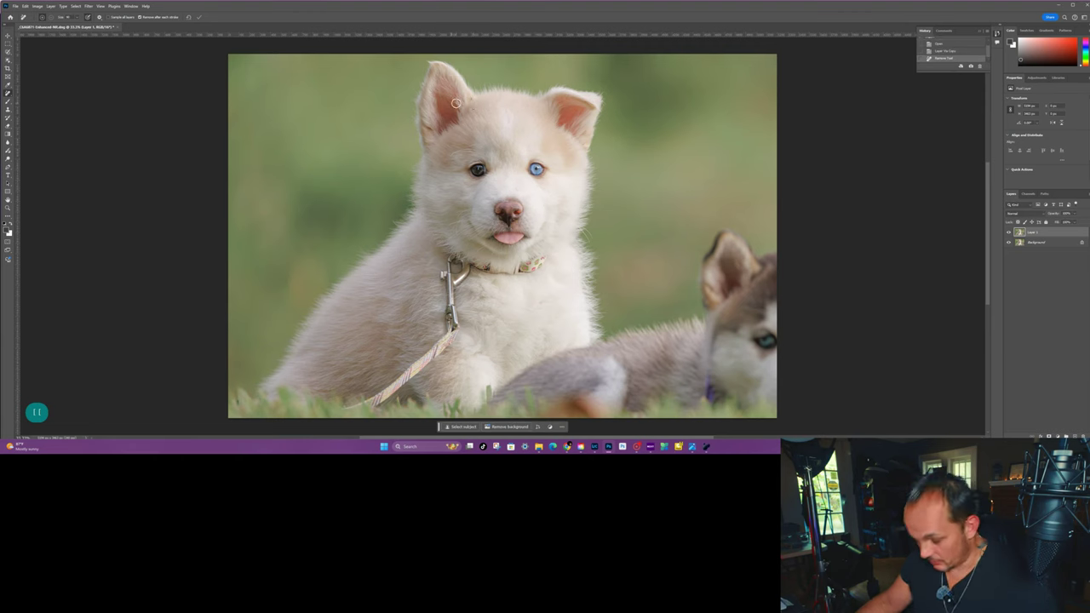
Step: Remove the dark speck at the inner edge of the white puppy's upright ear using a smaller Remove tool brush
key("bracketleft")
key("bracketleft")
key("bracketleft")
key("bracketleft")
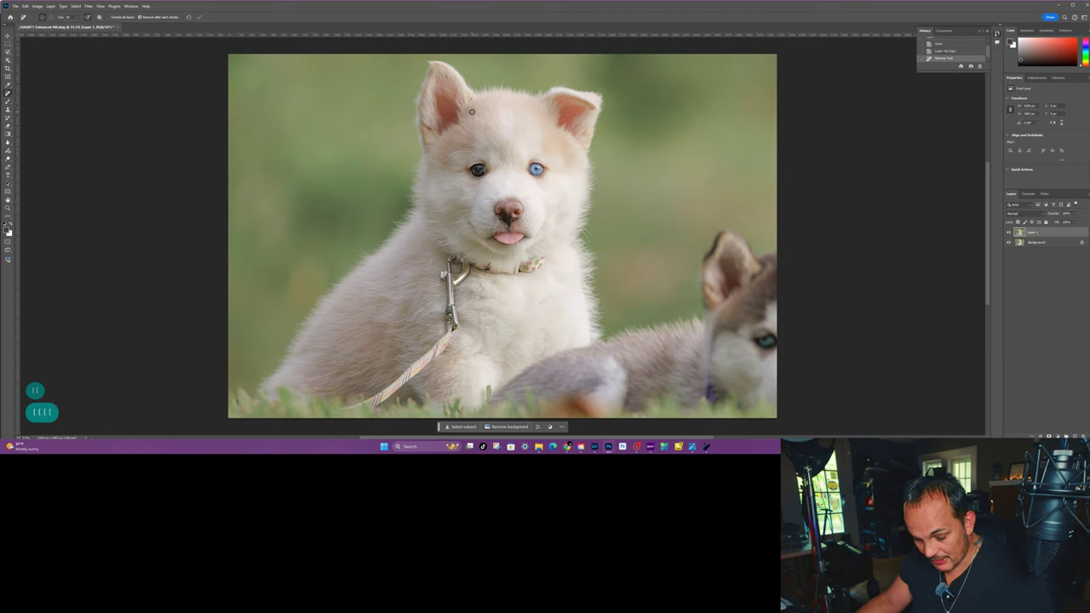
key("z")
left_click_drag(474, 108, 506, 240)
key("space")
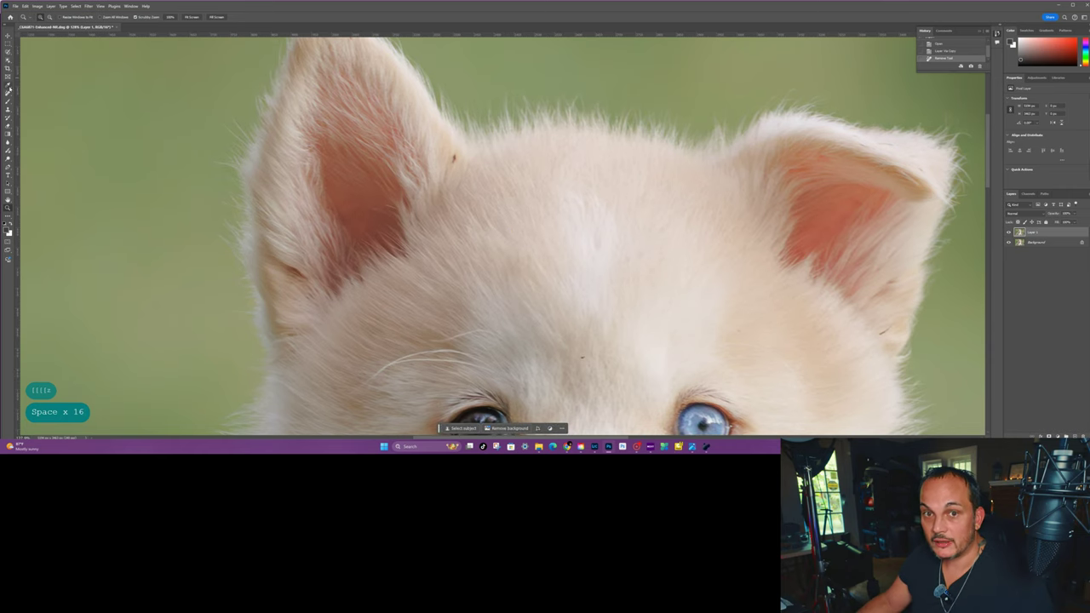
right_click(8, 86)
left_click(34, 97)
left_click(456, 158)
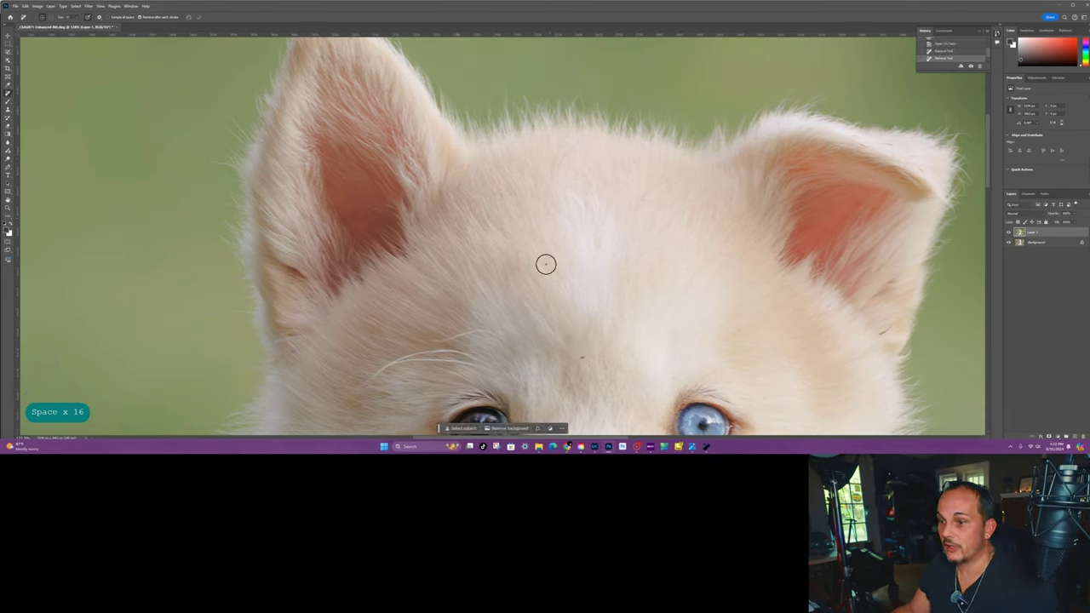
Step: Clean the small dark blemishes from the puppy's forehead, cheek and nose bridge with the Spot Healing Brush
right_click(8, 88)
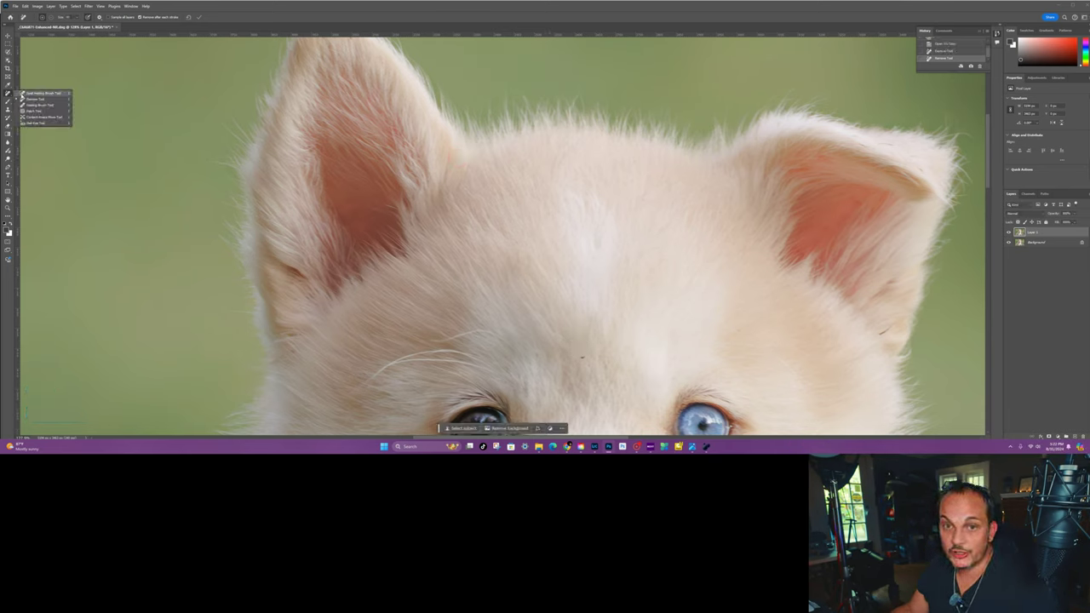
left_click(21, 92)
left_click(684, 401)
left_click_drag(635, 366, 482, 178)
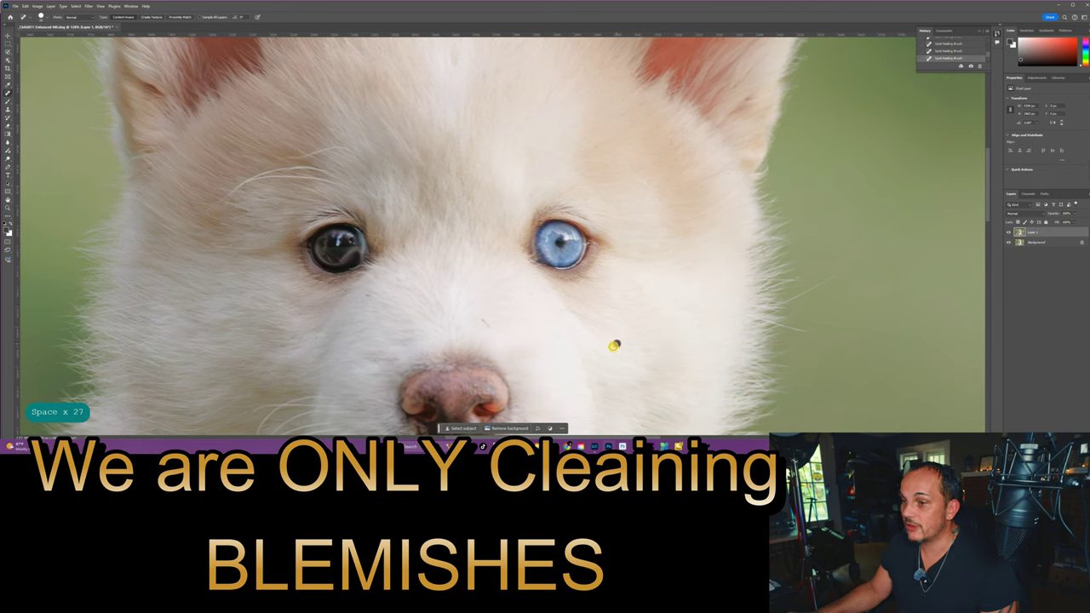
left_click(368, 295)
left_click_drag(401, 280, 397, 228)
left_click_drag(351, 149, 275, 155)
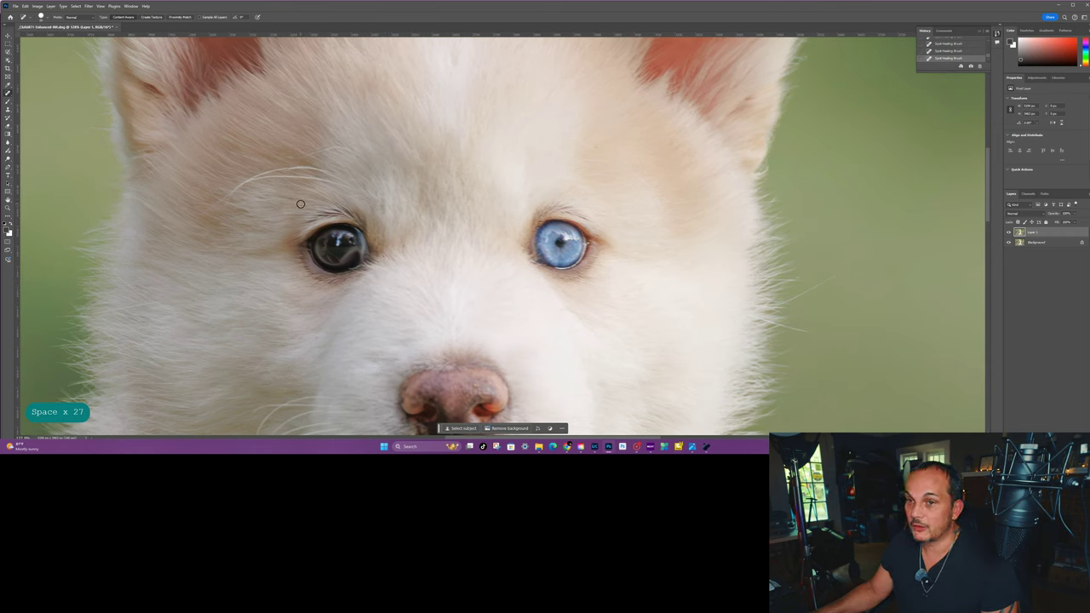
Step: Heal the remaining small blemishes in the fur around the puppy's muzzle, chin and collar
mouse_move(574, 367)
left_mouse_down()
mouse_move(516, 209)
mouse_move(509, 122)
left_mouse_up()
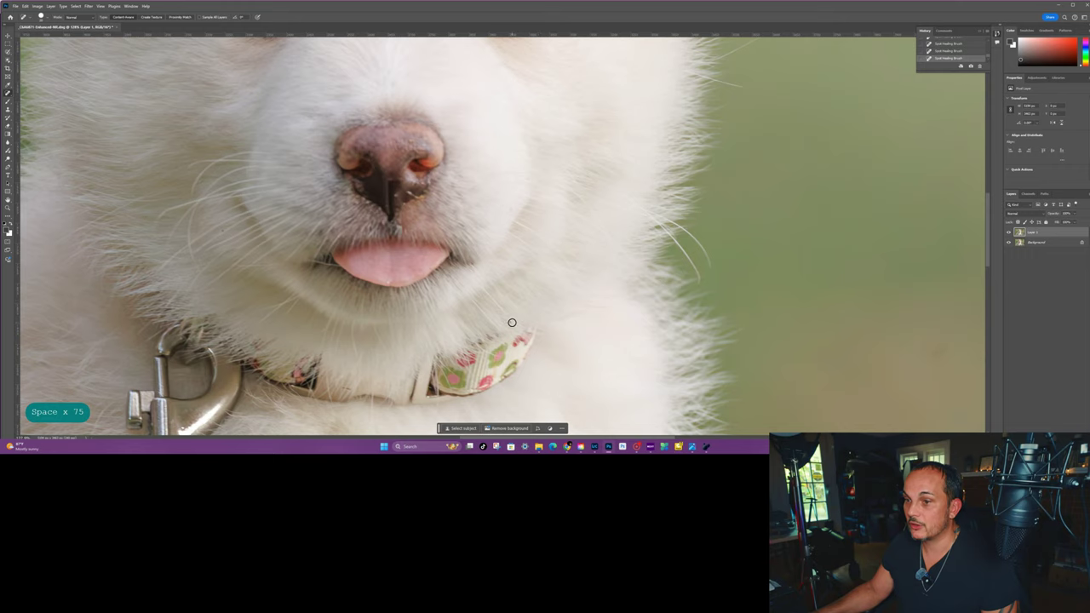
left_click_drag(553, 381, 580, 187)
left_click_drag(516, 299, 708, 378)
left_click_drag(528, 349, 530, 380)
left_click_drag(486, 128, 535, 375)
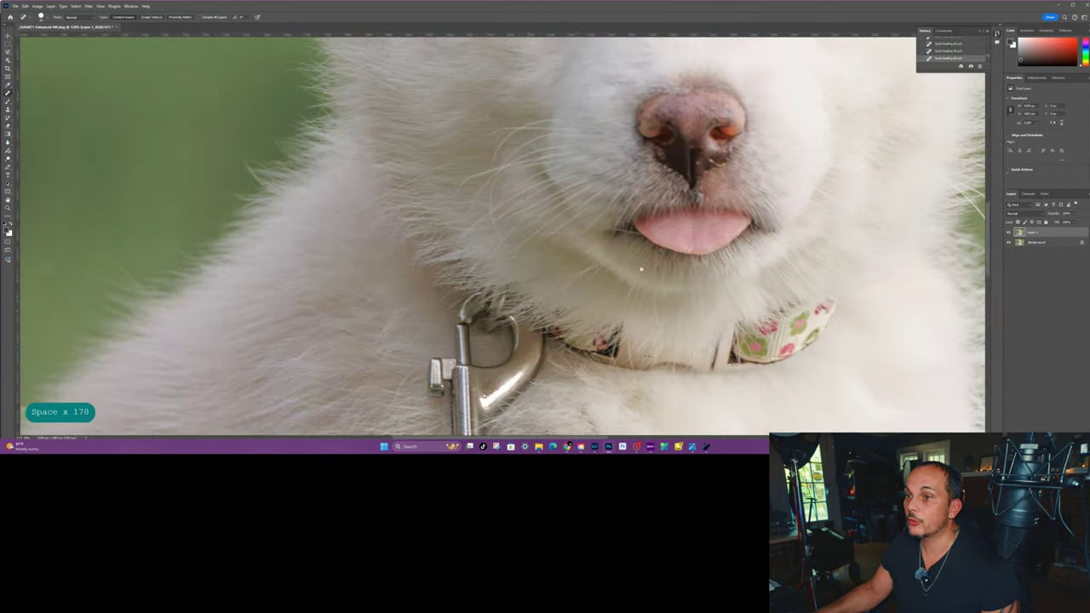
left_click_drag(749, 170, 545, 373)
left_click_drag(600, 215, 594, 391)
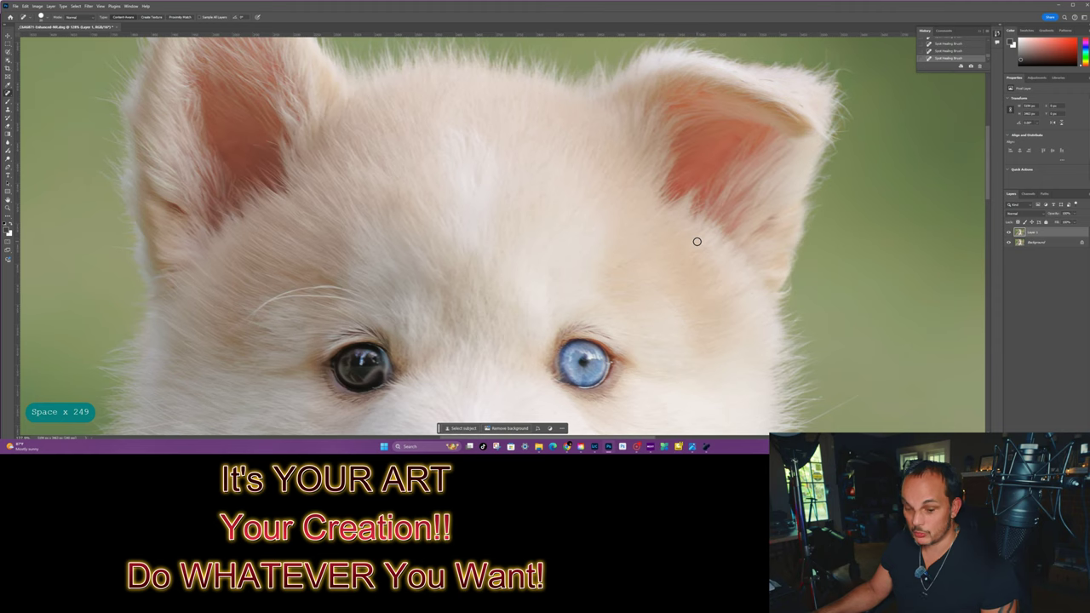
Step: Lasso the leash and metal clip hanging from the white puppy's collar and remove them with a promptless Generative Fill
key("z")
left_click_drag(688, 230, 611, 180)
key("space")
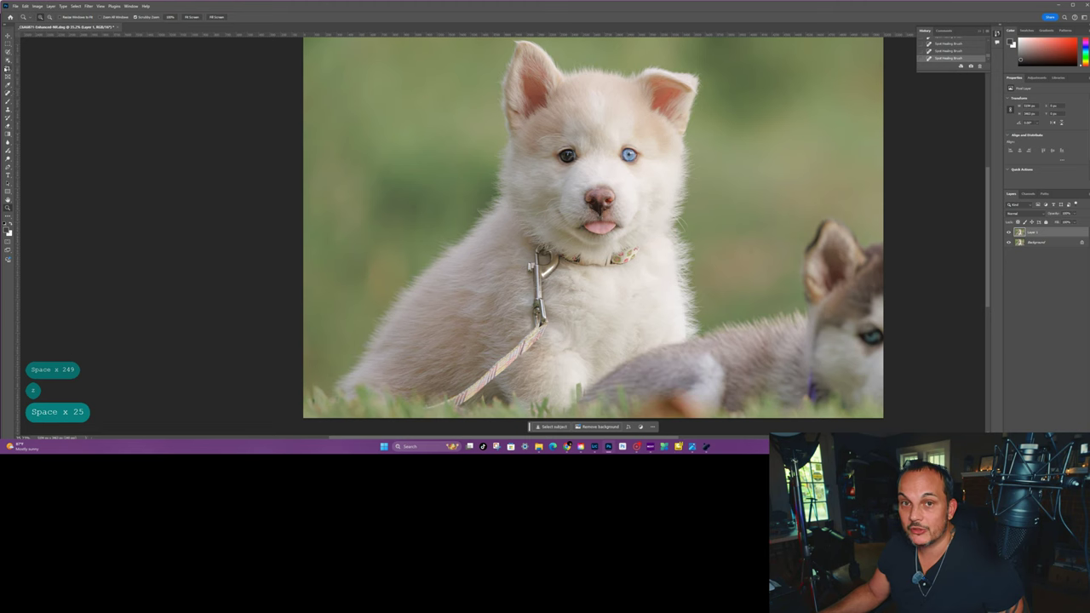
left_click_drag(8, 44, 32, 58)
mouse_move(524, 305)
left_mouse_down()
mouse_move(514, 268)
mouse_move(528, 221)
mouse_move(565, 240)
mouse_move(651, 248)
mouse_move(631, 266)
mouse_move(564, 266)
mouse_move(634, 310)
mouse_move(514, 257)
mouse_move(528, 243)
mouse_move(560, 245)
mouse_move(555, 338)
mouse_move(476, 402)
mouse_move(418, 416)
mouse_move(404, 401)
mouse_move(451, 379)
mouse_move(503, 319)
mouse_move(507, 260)
mouse_move(531, 246)
left_mouse_up()
left_click(641, 311)
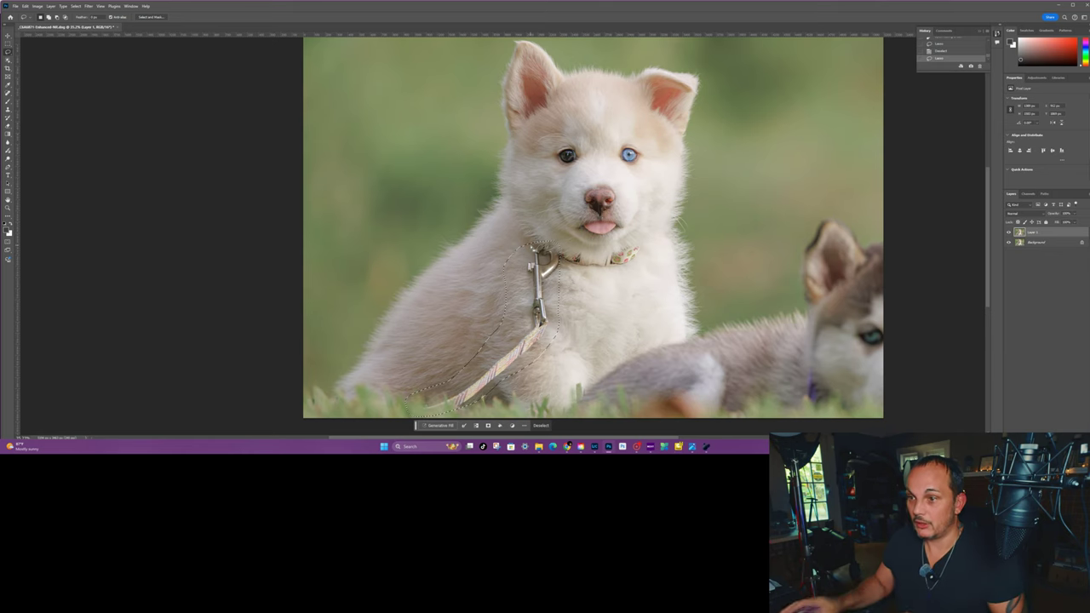
left_click(447, 425)
left_click(550, 427)
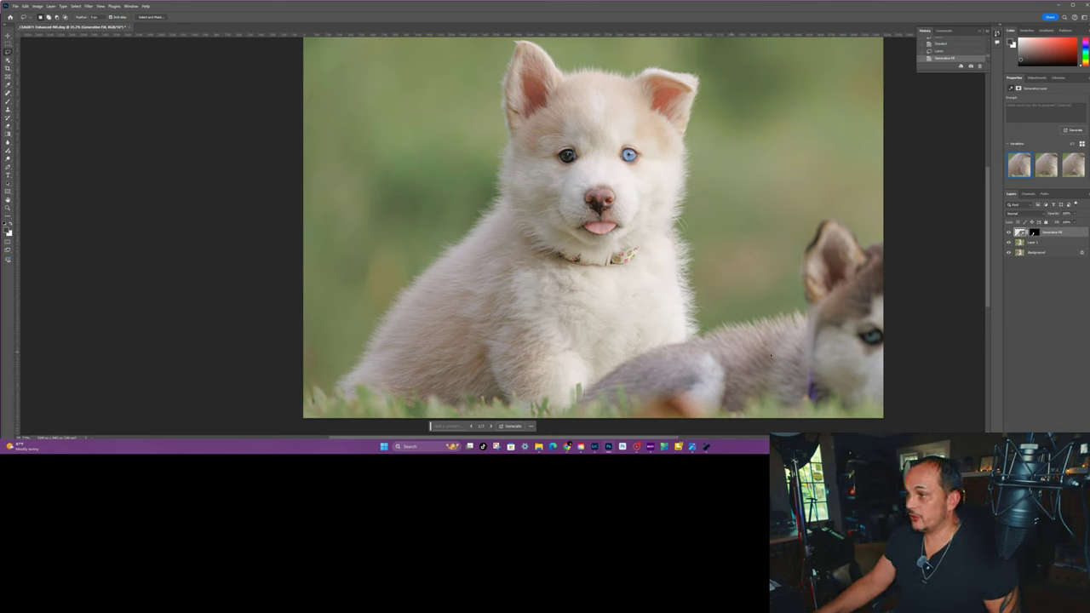
Step: Choose the second Generative Fill variation and merge the visible layers while keeping the Background layer hidden and separate
left_click(1047, 164)
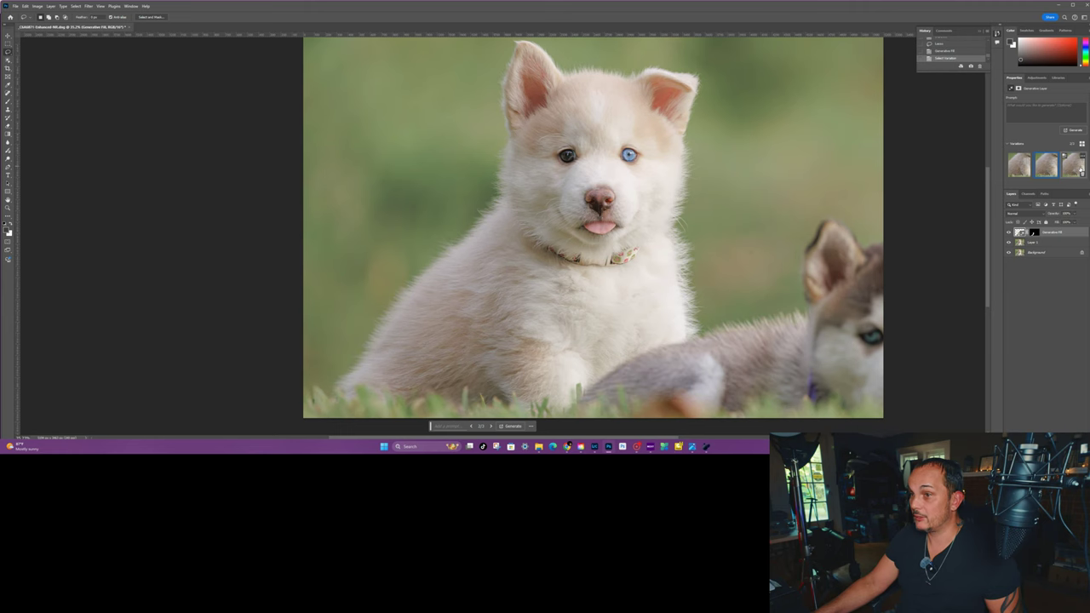
left_click(1071, 166)
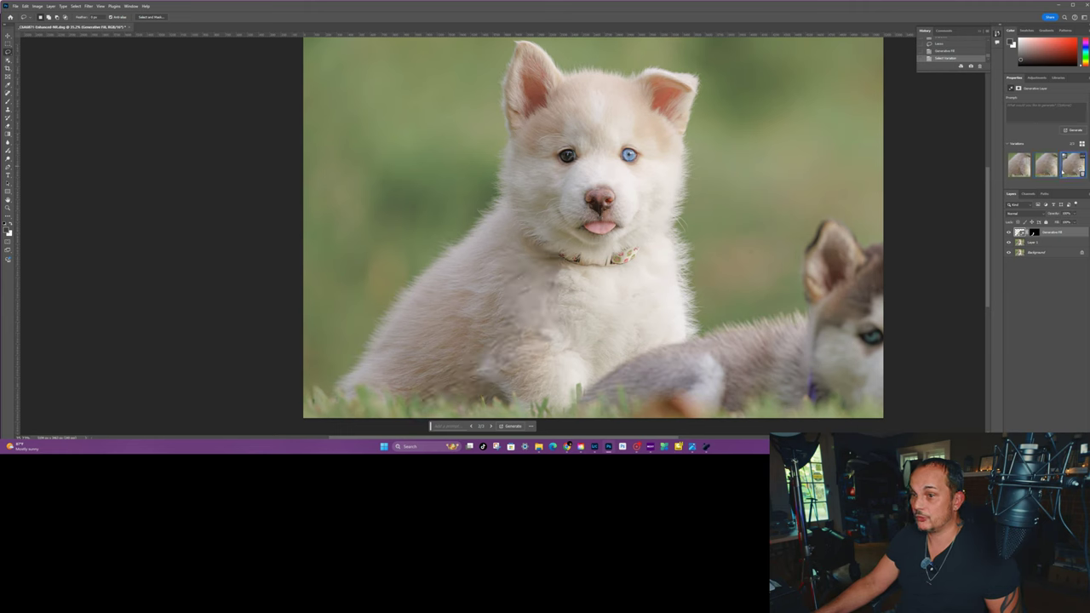
left_click(1047, 167)
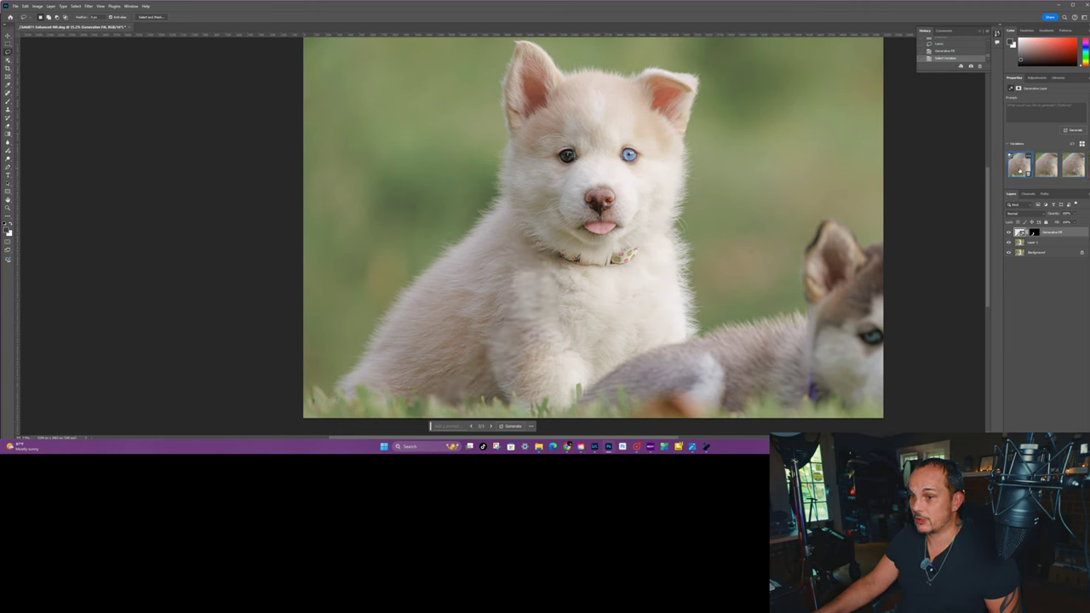
left_click(1020, 166)
left_click(1047, 166)
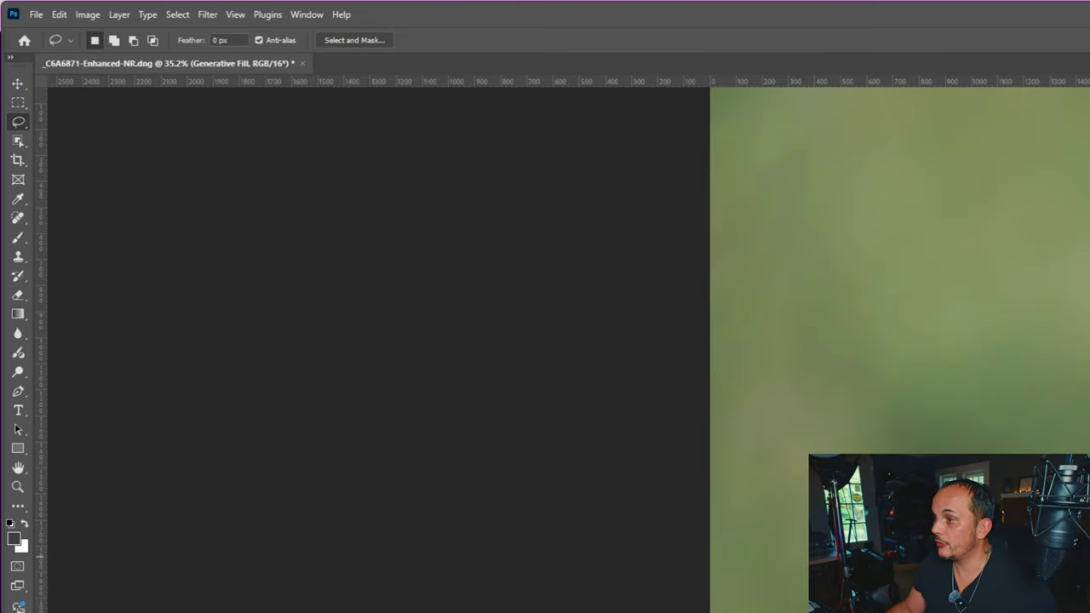
left_click(118, 19)
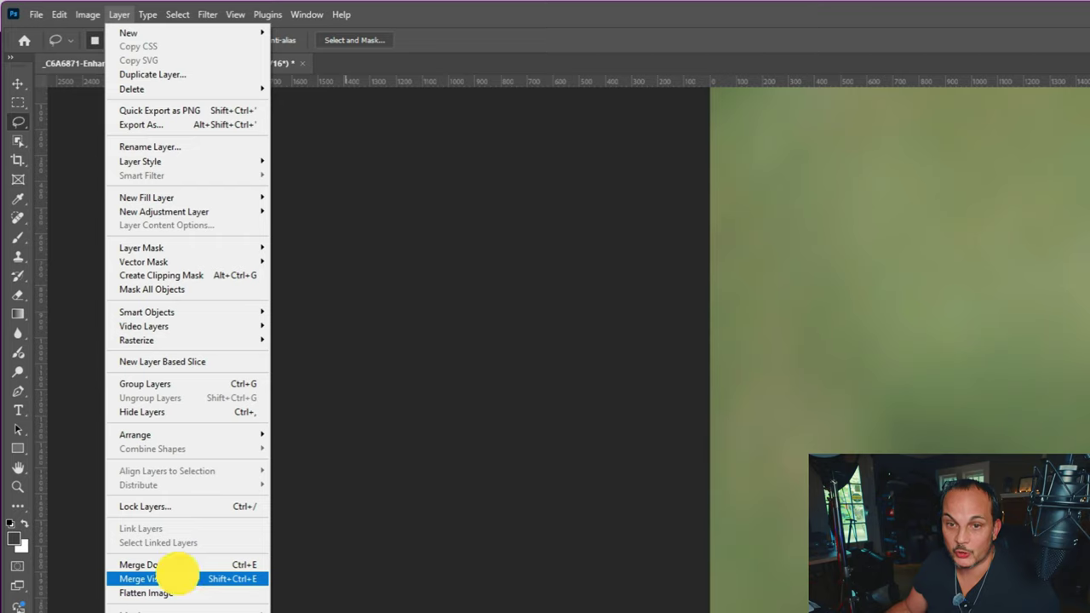
left_click(179, 579)
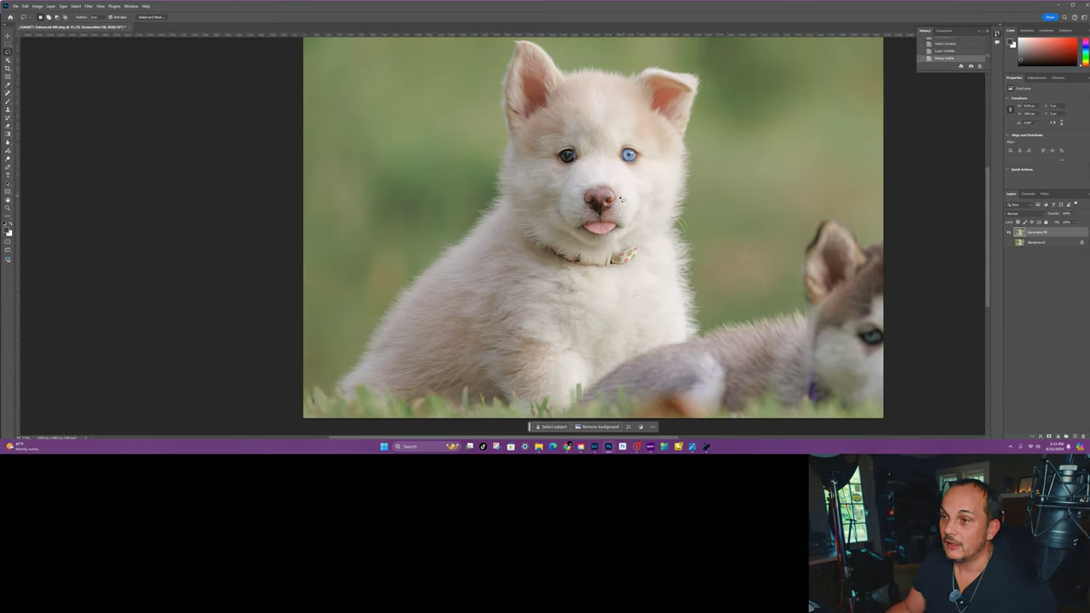
Step: Sharpen the white puppy's nose, mouth area and both ears using a smaller Sharpen Tool brush
right_click(8, 157)
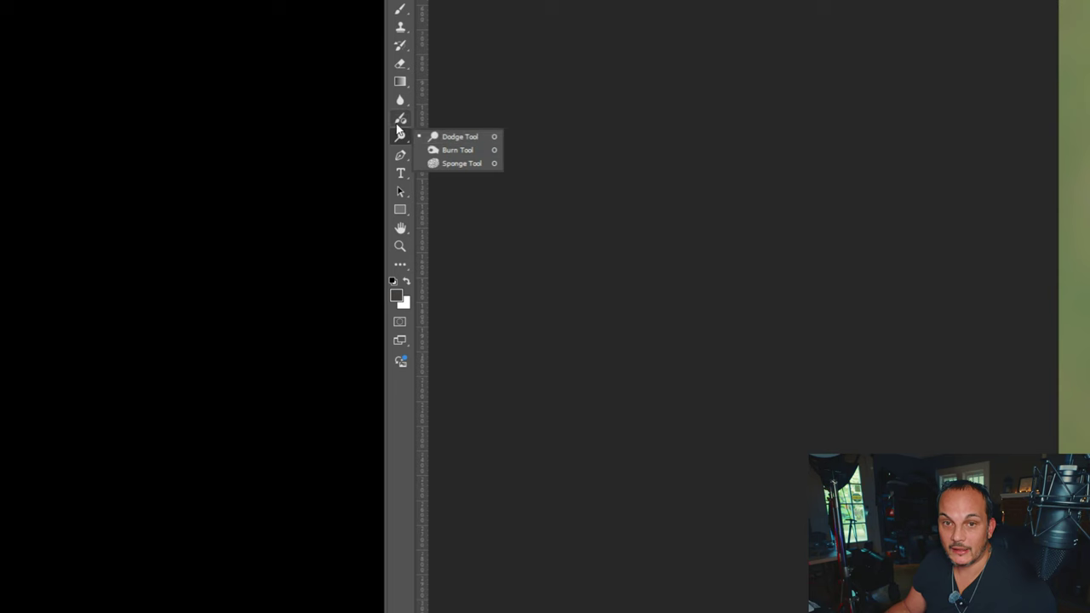
right_click(400, 100)
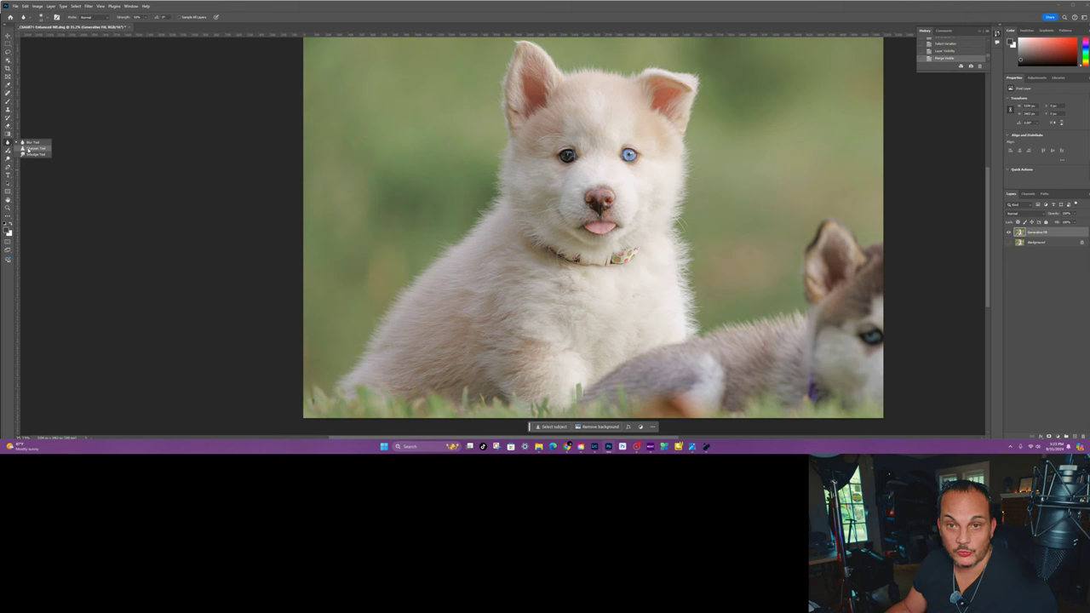
left_click(33, 148)
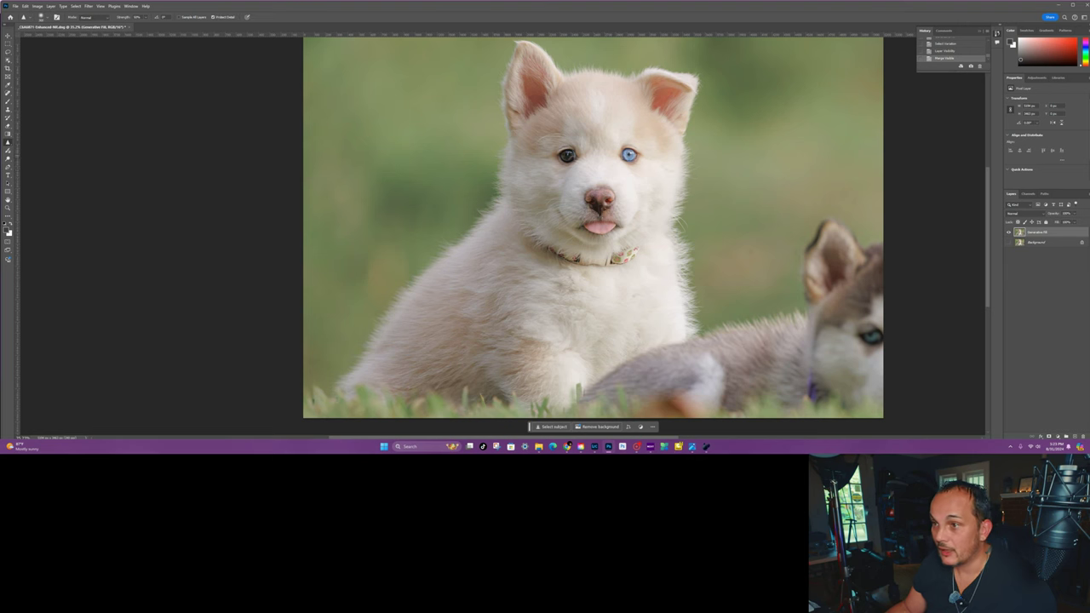
key("bracketleft")
key("bracketleft")
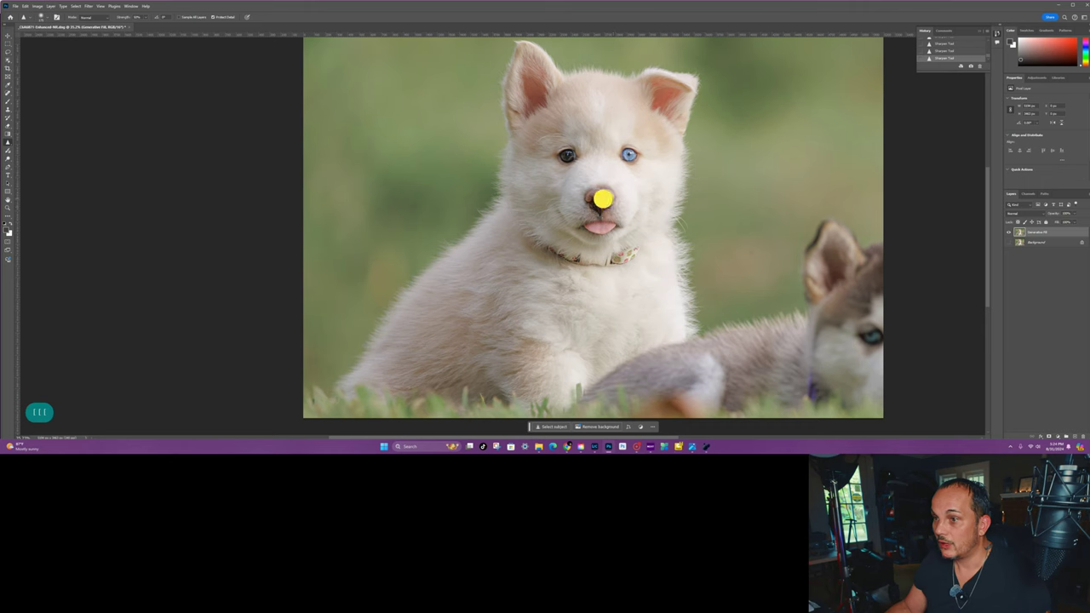
mouse_move(606, 228)
left_mouse_down()
mouse_move(575, 223)
mouse_move(633, 228)
left_mouse_up()
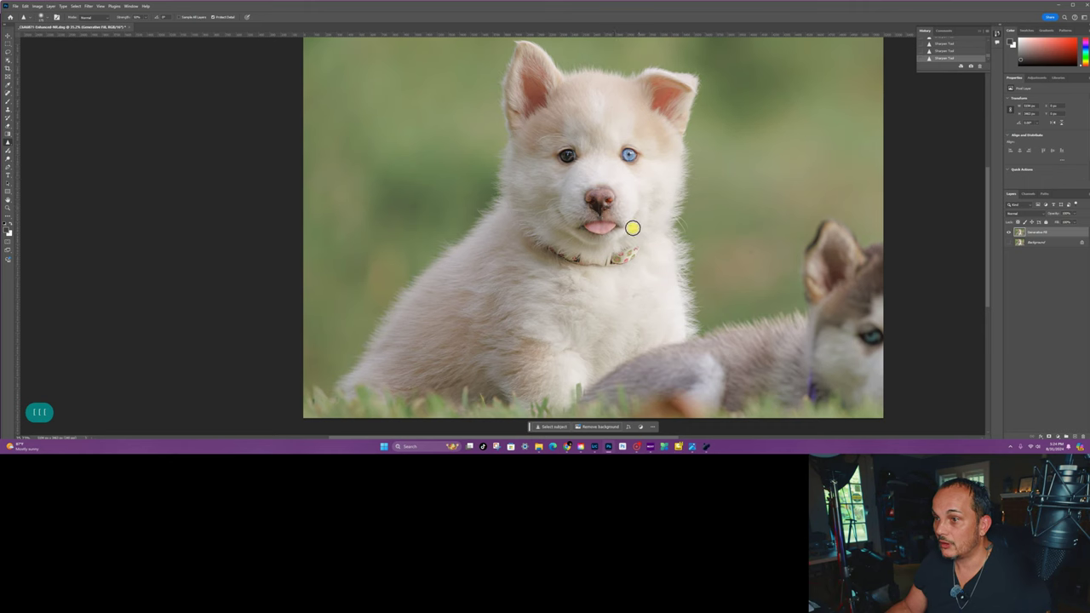
left_click_drag(655, 76, 698, 82)
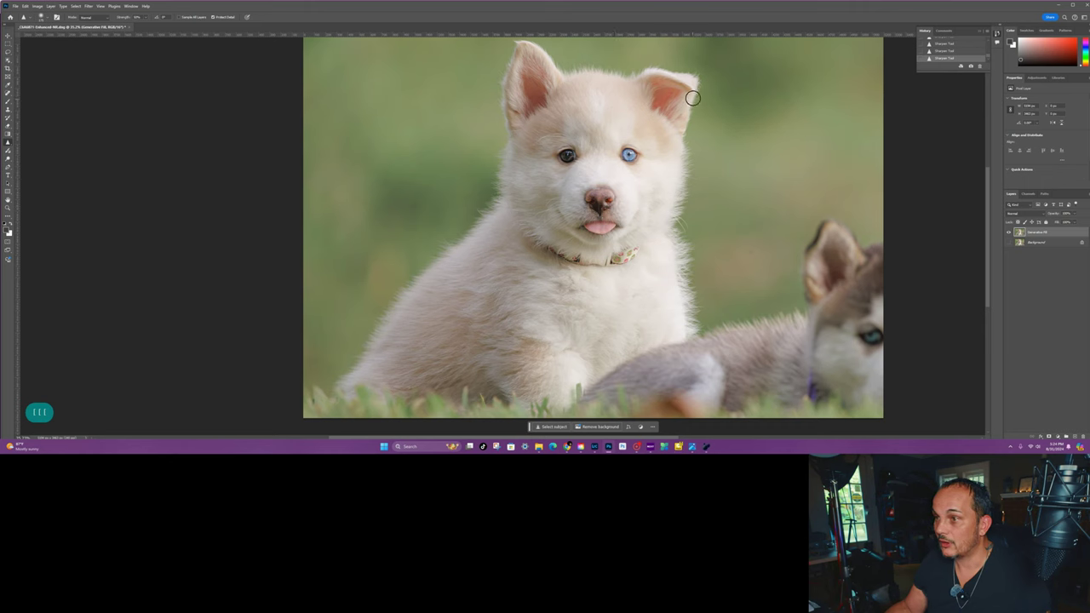
mouse_move(508, 84)
left_mouse_down()
mouse_move(514, 93)
mouse_move(525, 43)
mouse_move(550, 76)
mouse_move(542, 124)
left_mouse_up()
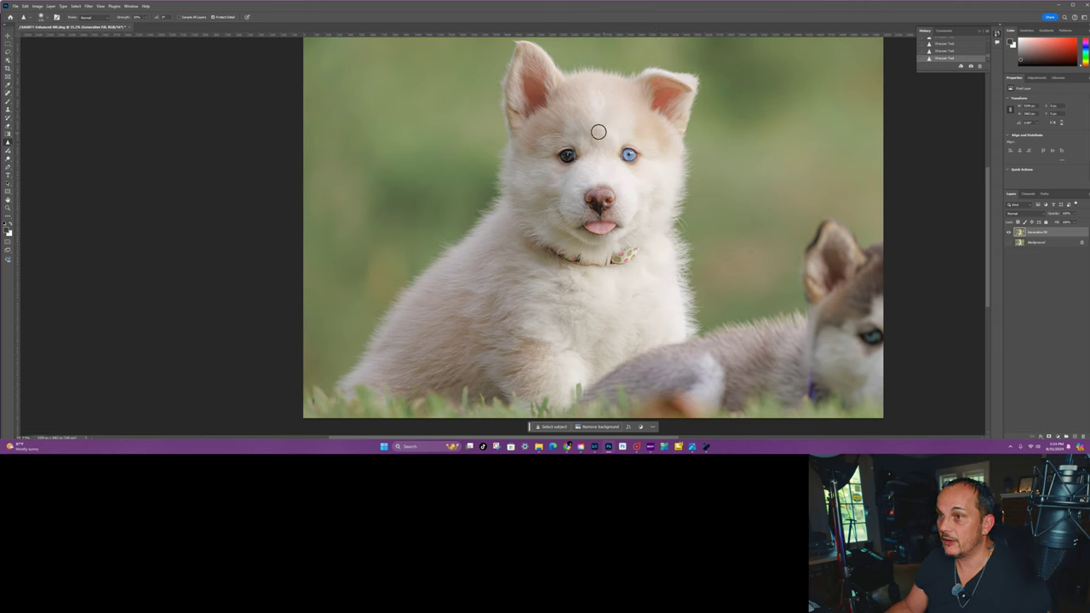
Step: Sharpen the fur along the white puppy's cheeks, muzzle, neck and outer chest edge
left_click_drag(684, 214, 677, 211)
mouse_move(585, 230)
left_mouse_down()
mouse_move(555, 216)
mouse_move(527, 226)
mouse_move(551, 195)
left_mouse_up()
left_click_drag(542, 251, 536, 237)
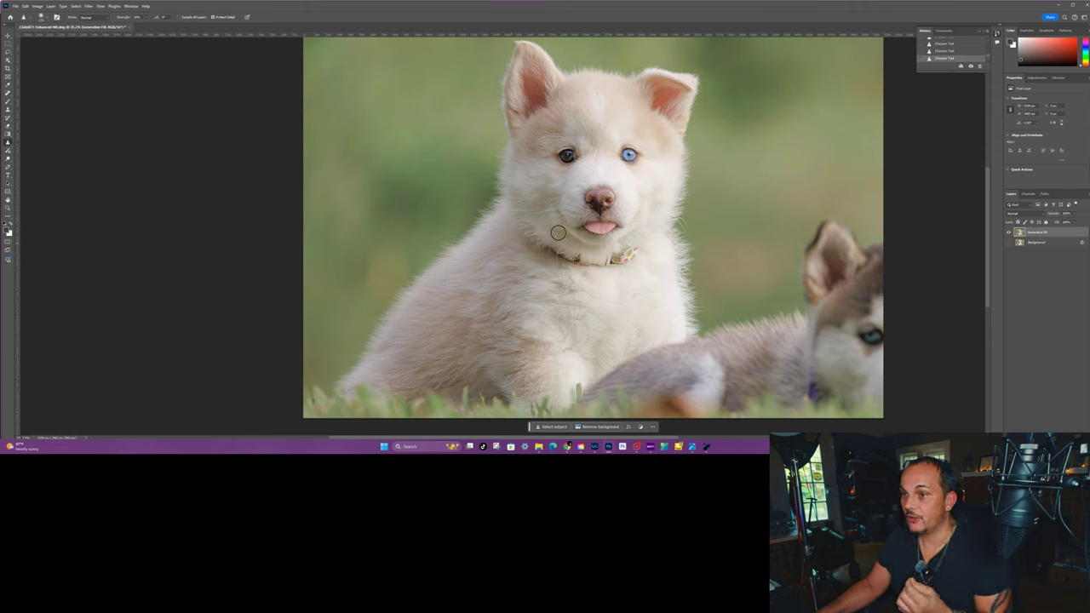
left_click_drag(689, 297, 687, 300)
Step: Brighten the white puppy's ears, side of the head and chin fur with the Dodge Tool set to Midtones
key("space")
left_click_drag(569, 287, 540, 277)
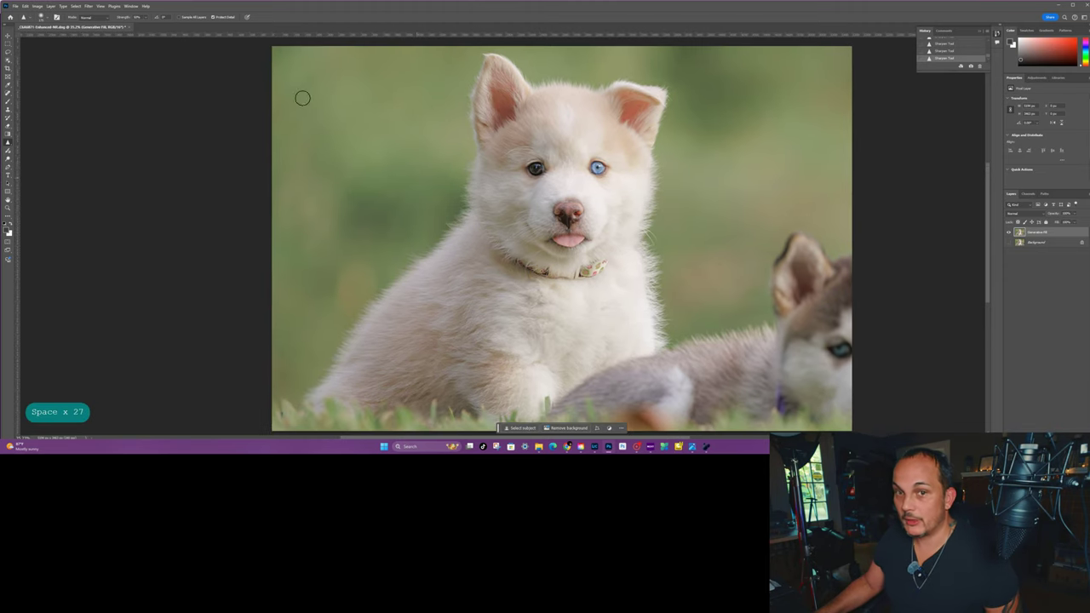
left_click(9, 158)
left_click(28, 160)
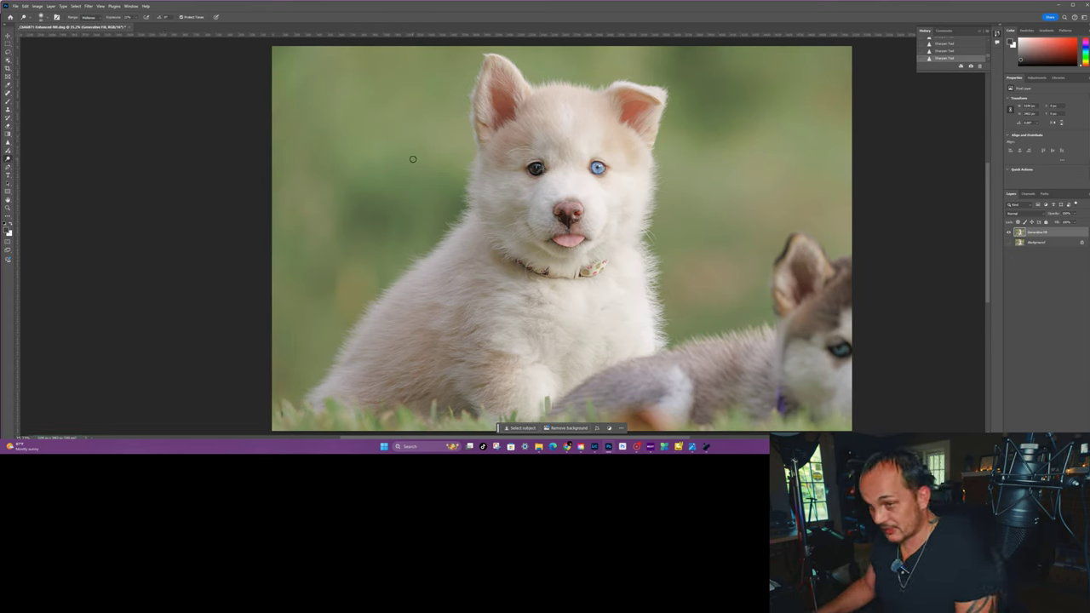
left_click(473, 112)
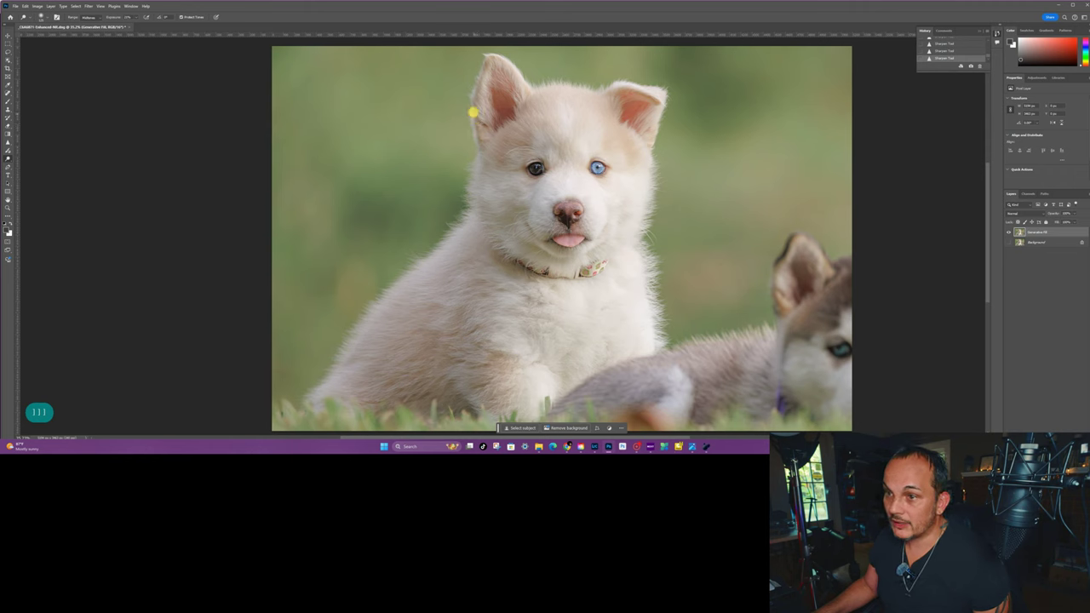
mouse_move(474, 112)
left_mouse_down()
mouse_move(489, 55)
mouse_move(507, 57)
mouse_move(530, 100)
left_mouse_up()
mouse_move(618, 87)
left_mouse_down()
mouse_move(664, 96)
mouse_move(648, 169)
left_mouse_up()
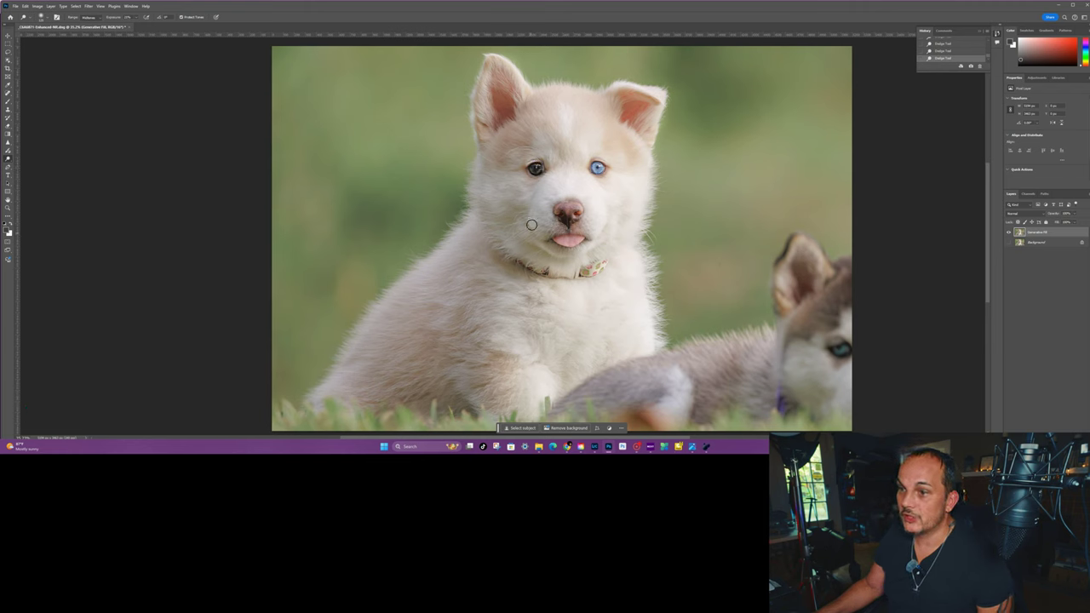
left_click(530, 250)
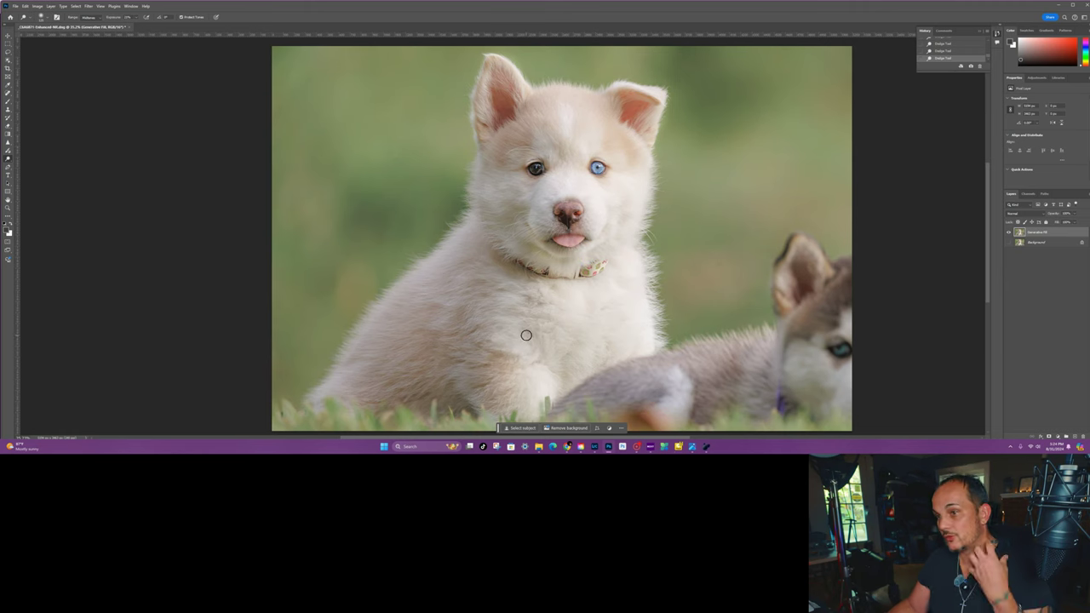
Step: Dodge the fur edges along the puppy's back, front leg, neck and top of the head
left_click(469, 214)
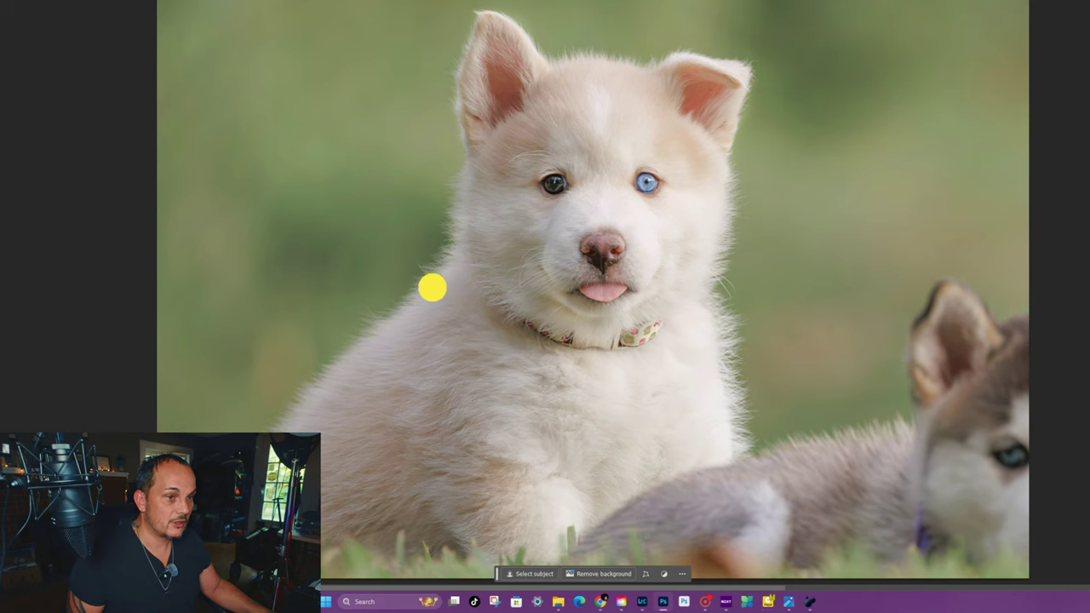
left_click(476, 555)
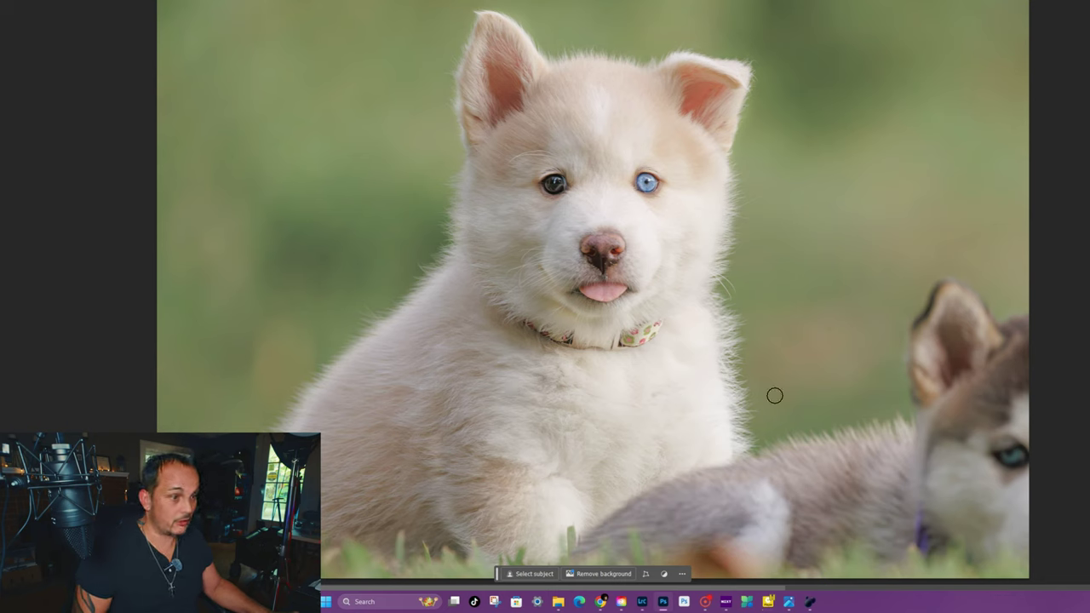
left_click(713, 295)
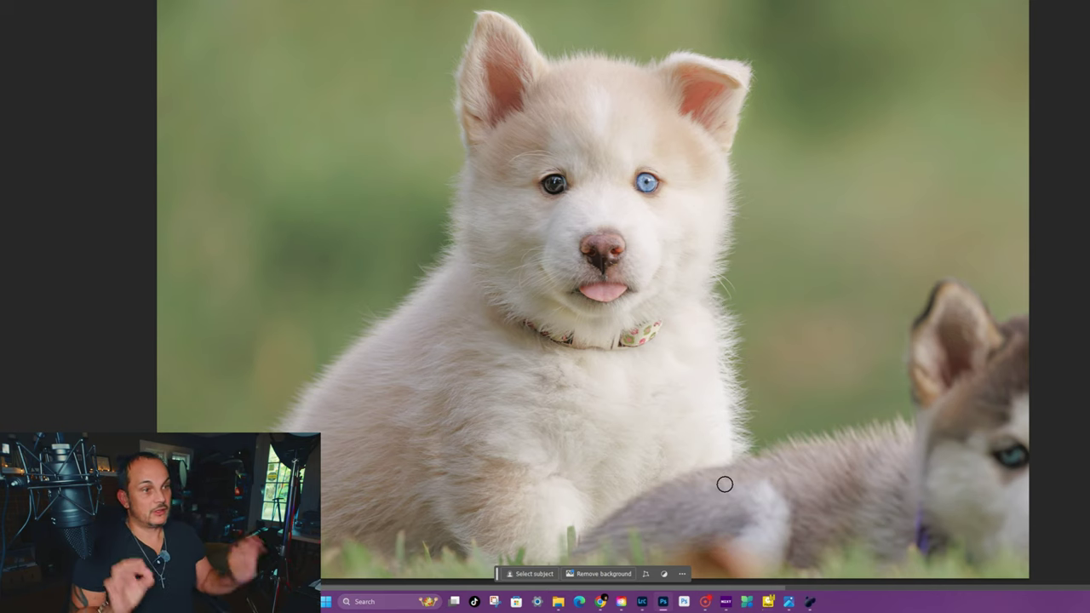
left_click(719, 289)
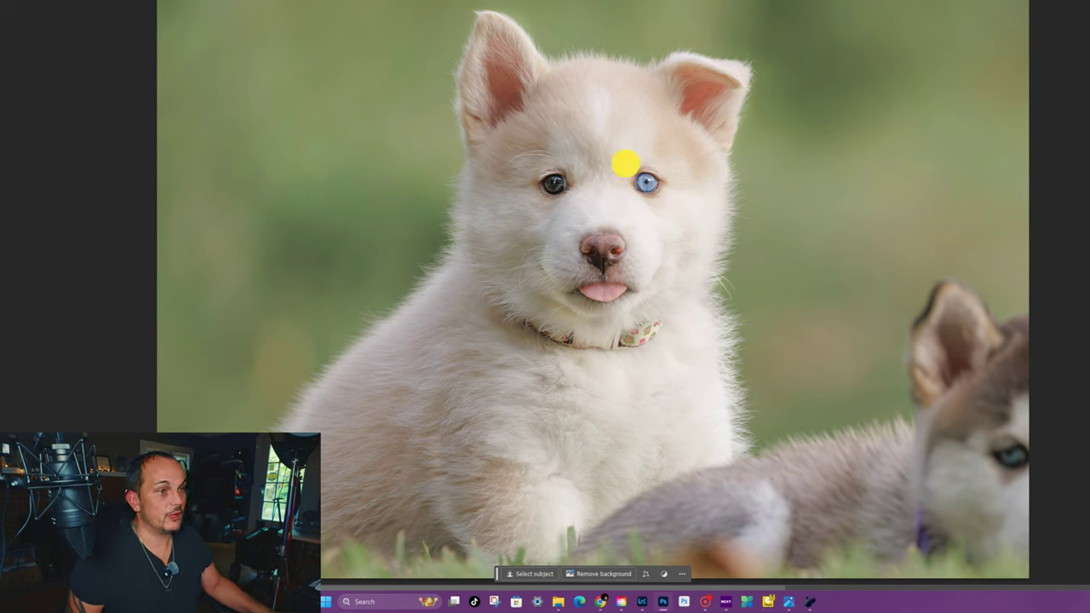
left_click_drag(664, 62, 537, 60)
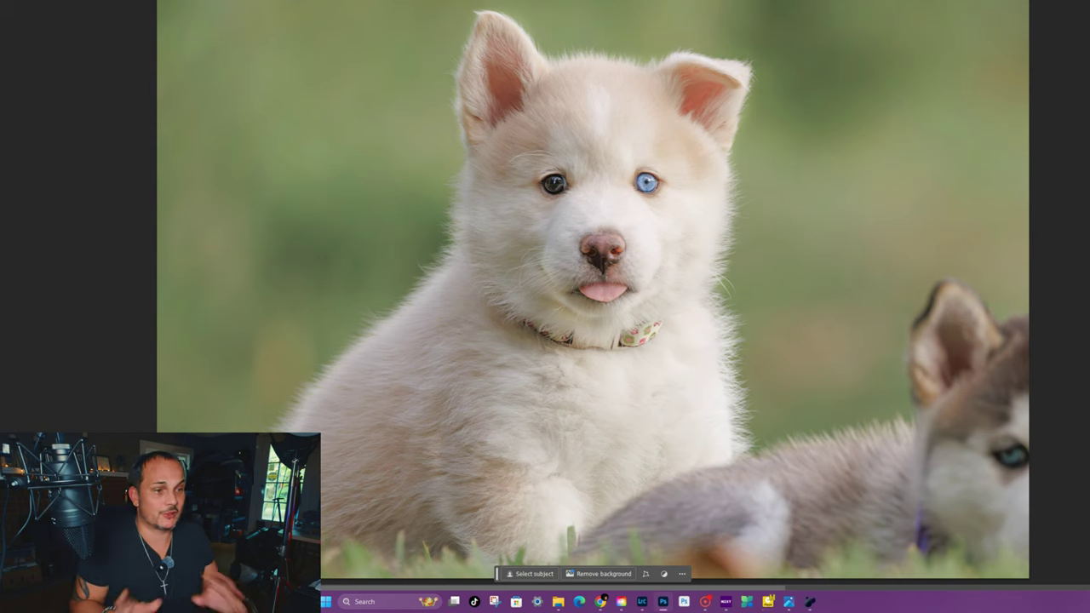
Step: Dodge and burn the midtones around the puppy's collar, muzzle, eyes and ears to shape the fur
mouse_move(533, 331)
left_mouse_down()
mouse_move(554, 316)
mouse_move(535, 246)
mouse_move(526, 260)
mouse_move(542, 258)
left_mouse_up()
left_click_drag(612, 224, 653, 253)
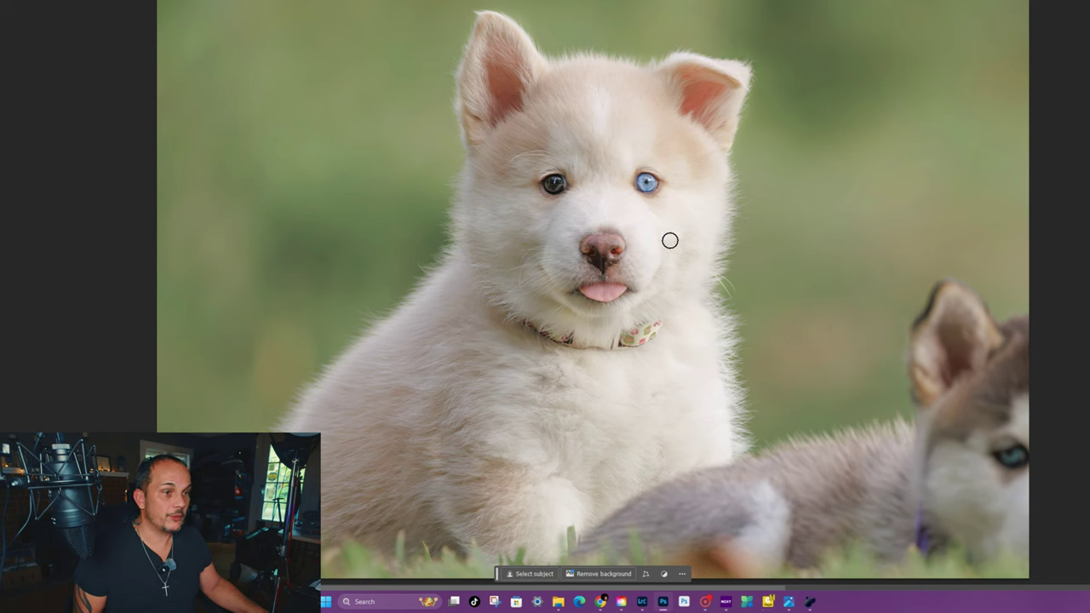
left_click_drag(650, 214, 638, 184)
left_click_drag(555, 180, 503, 186)
mouse_move(490, 112)
left_mouse_down()
mouse_move(516, 83)
mouse_move(471, 21)
mouse_move(499, 34)
mouse_move(477, 112)
left_mouse_up()
mouse_move(689, 75)
left_mouse_down()
mouse_move(718, 80)
mouse_move(724, 100)
mouse_move(693, 114)
mouse_move(667, 77)
left_mouse_up()
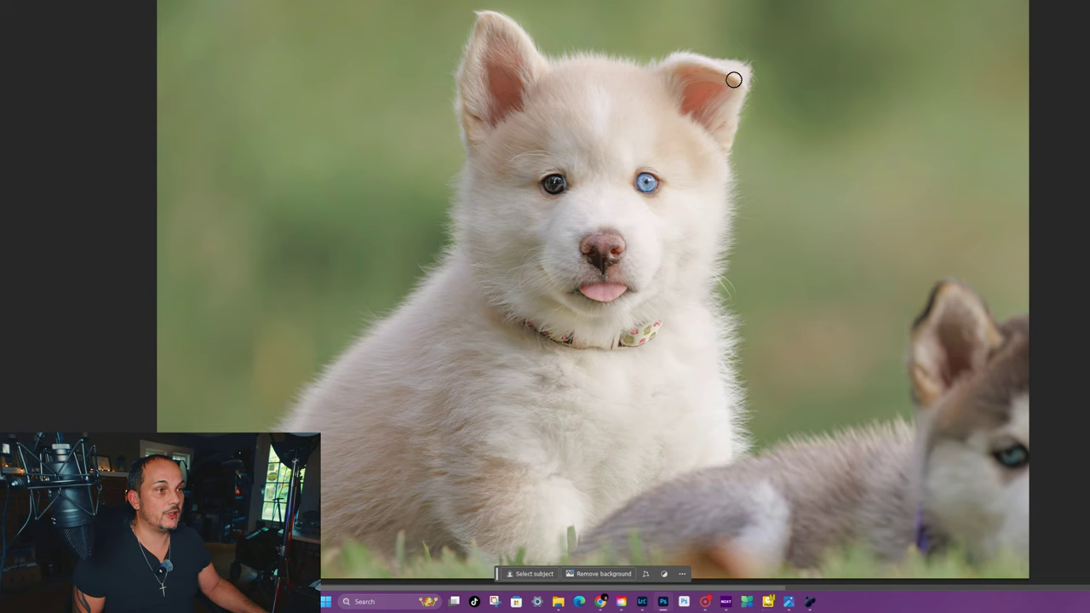
Step: Flatten the retouched puppy image into a single layer
scroll(721, 366, "down", 1)
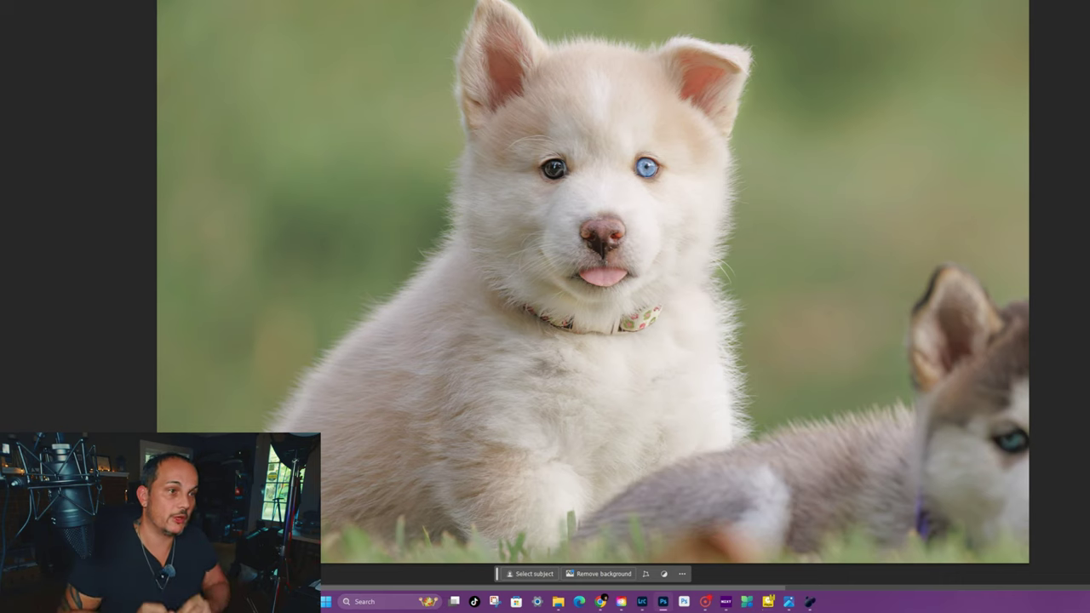
scroll(48, 48, "up", 1)
scroll(49, 49, "right", 2)
scroll(520, 290, "right", 2)
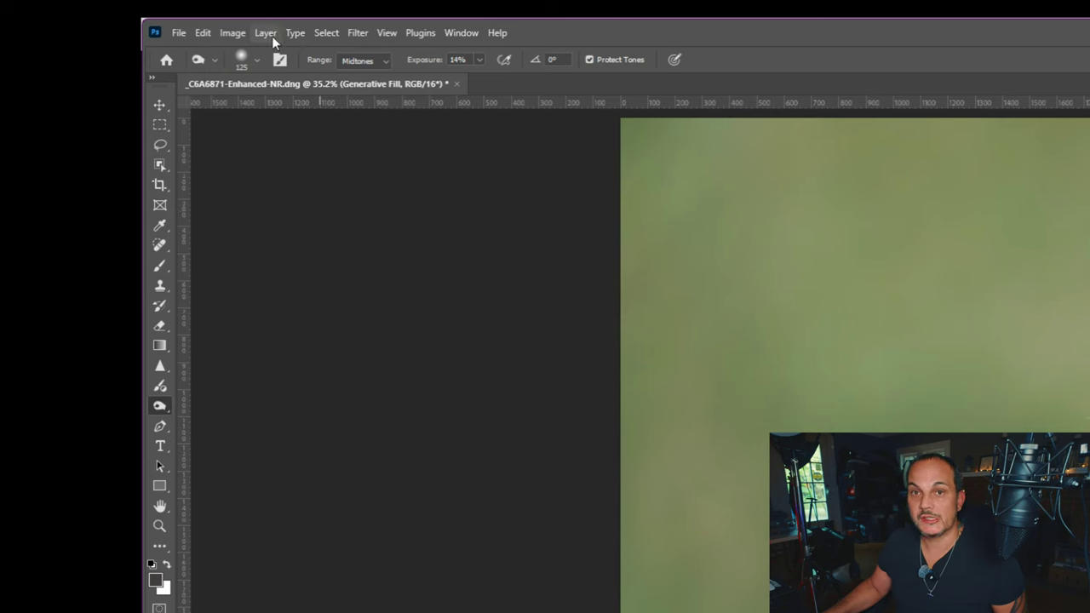
left_click(266, 32)
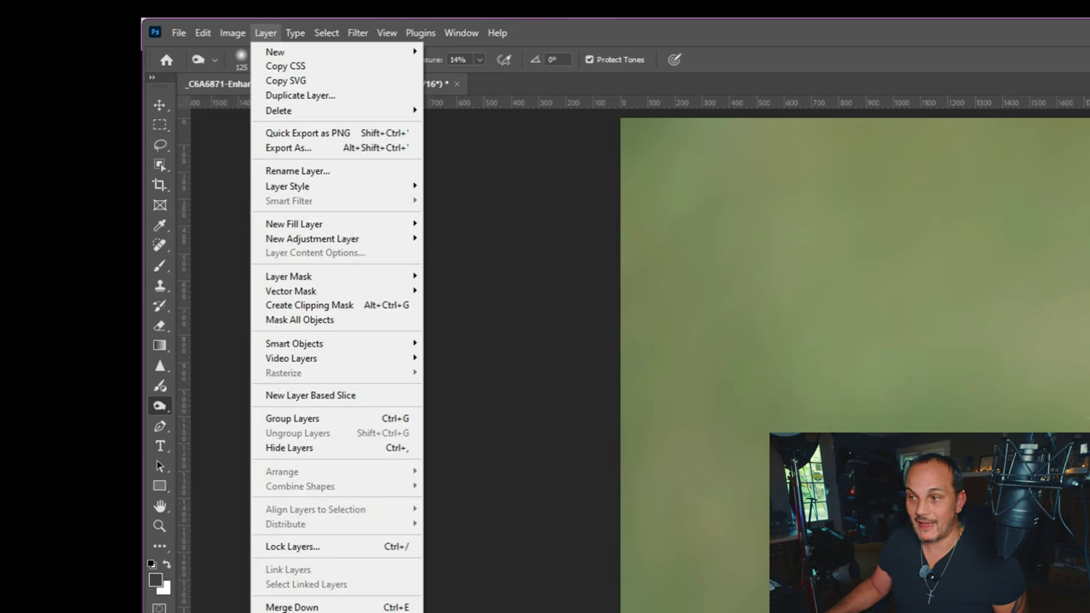
key("Escape")
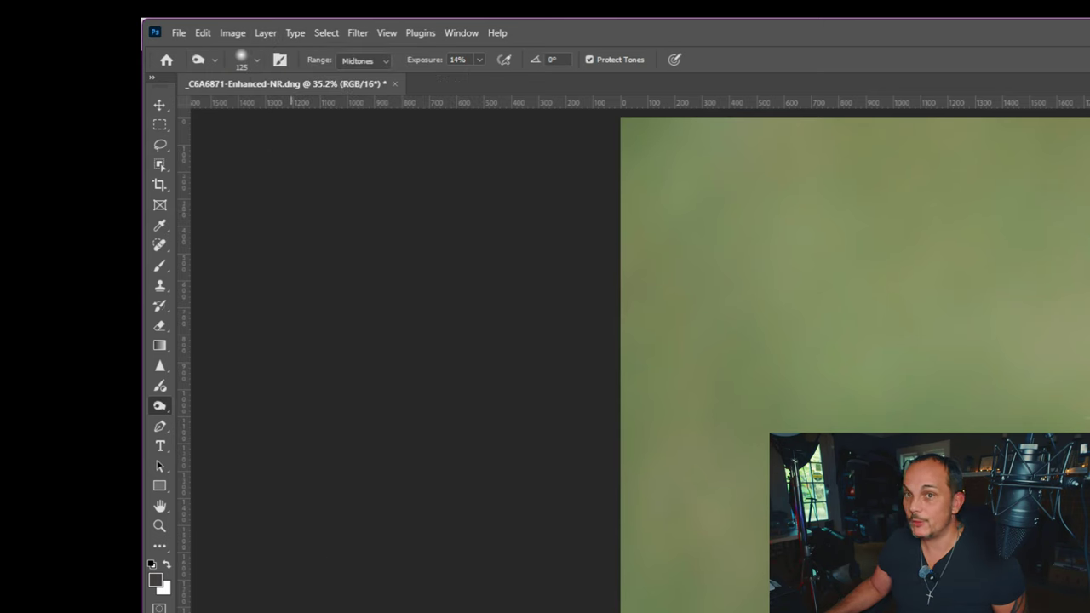
Step: Save and close the retouched photo, and close Photoshop to return to Lightroom Classic
left_click(395, 84)
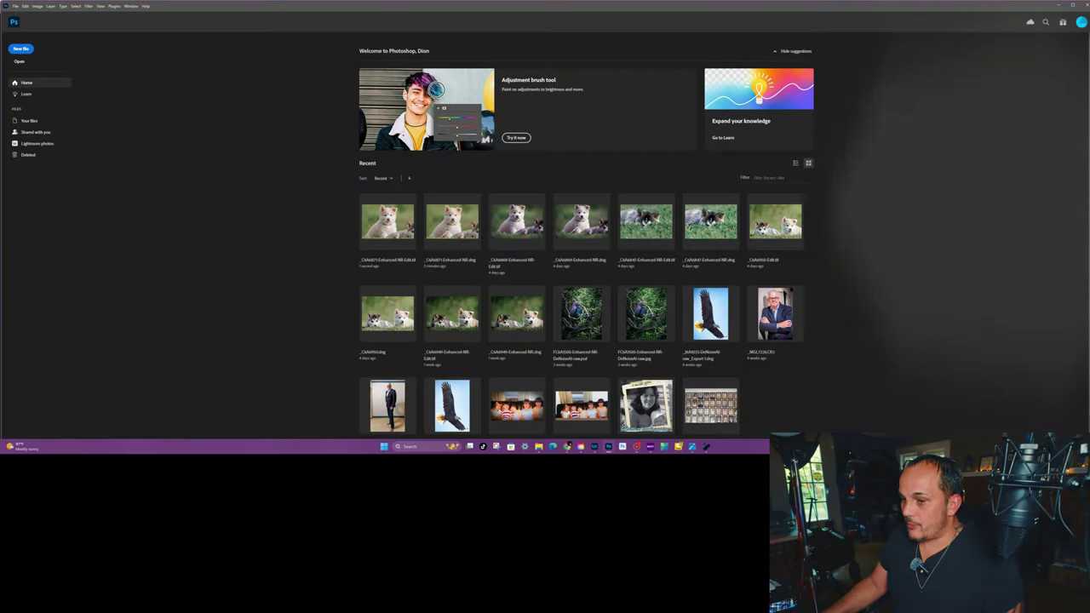
left_click(1085, 6)
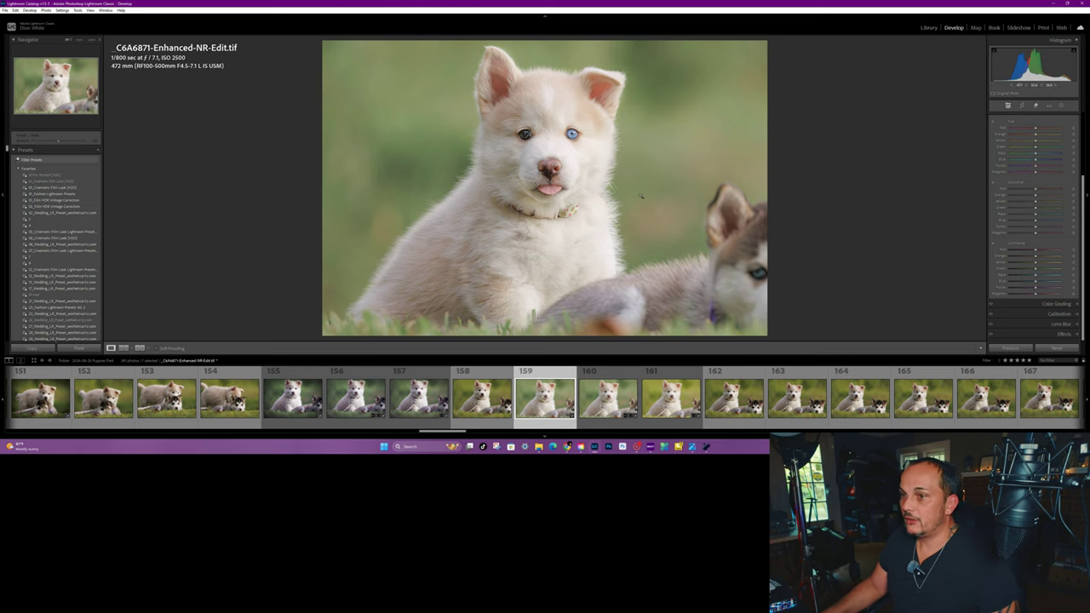
Step: Compare the retouched puppy with the unedited shot, and darken its edges with a post-crop vignette: amount -54, midpoint 54, roundness +14
left_click(666, 415)
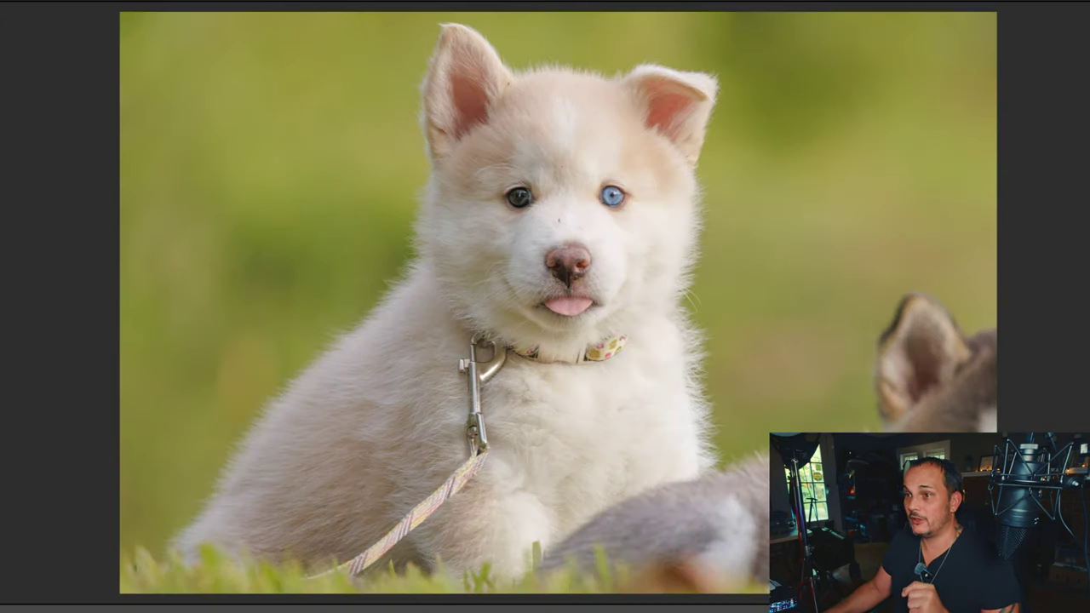
key("Right")
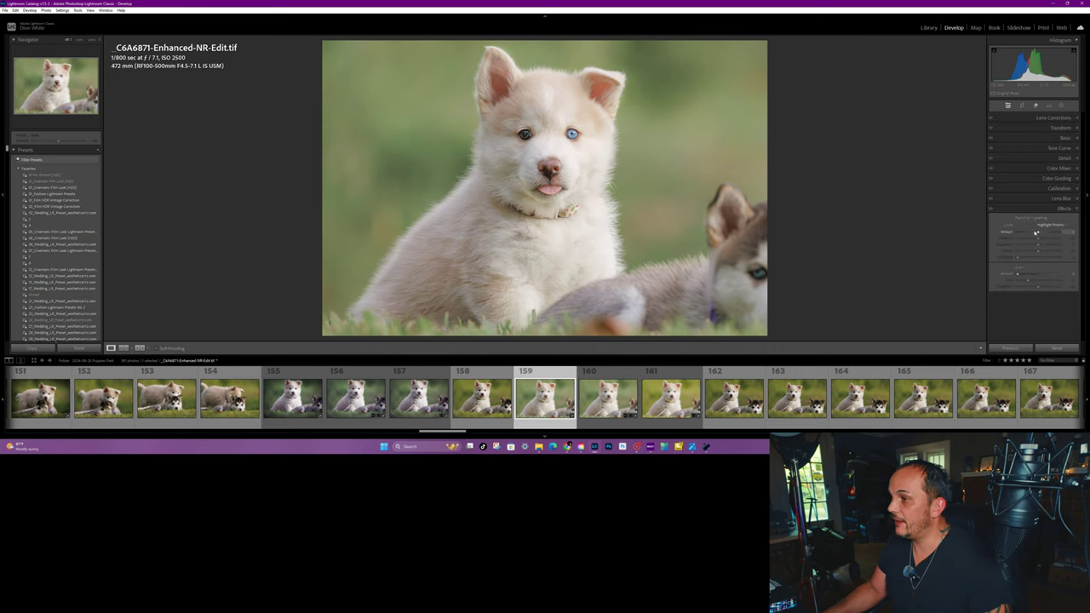
mouse_move(1035, 232)
left_mouse_down()
mouse_move(1025, 239)
mouse_move(1038, 239)
left_mouse_up()
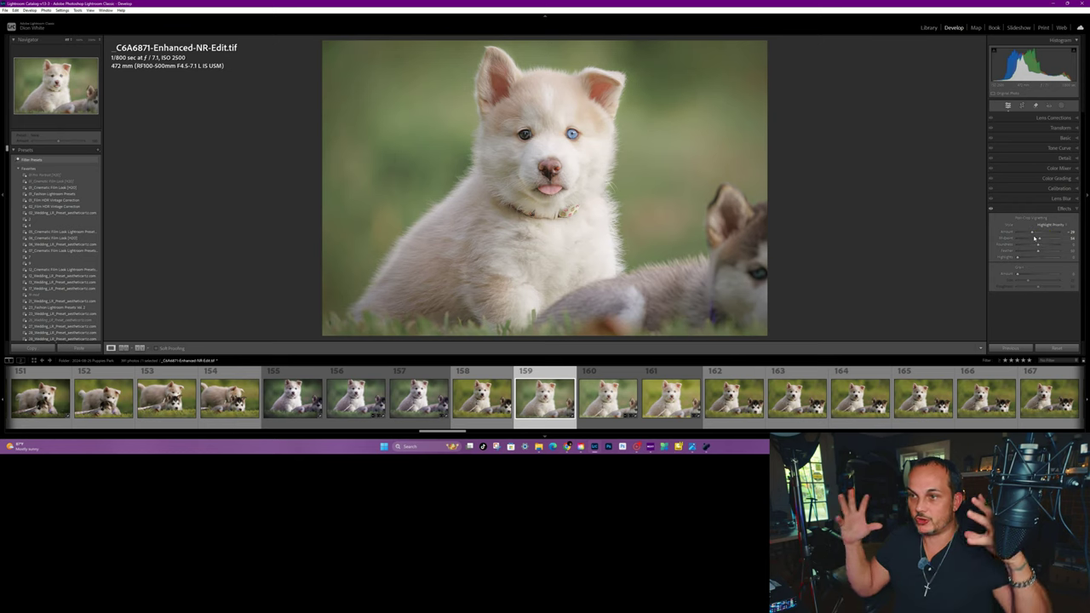
left_click_drag(1039, 248, 1027, 233)
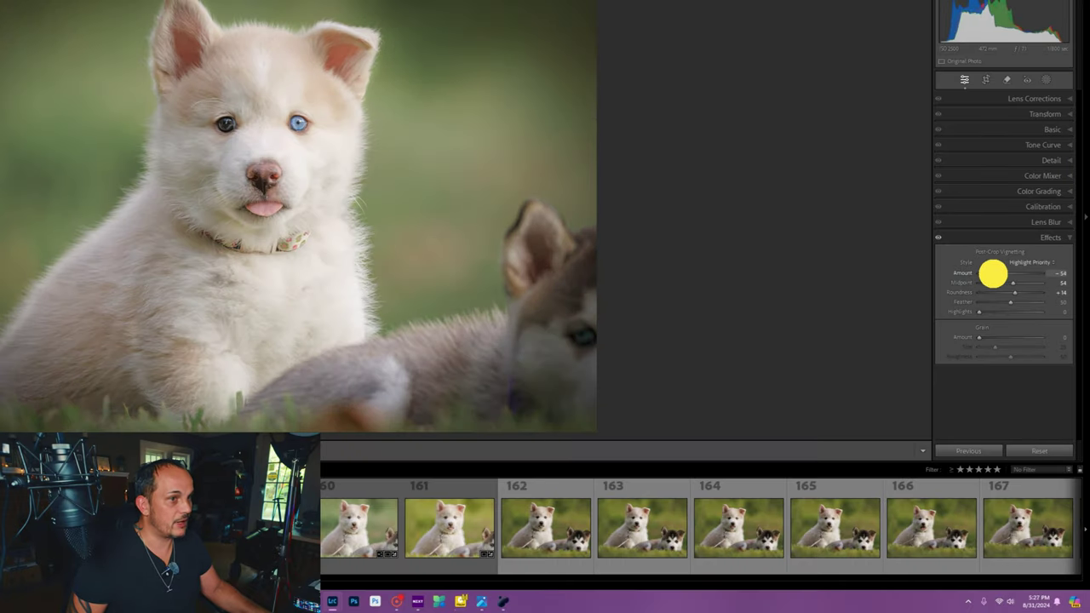
Step: Refine the vignette to amount -49, midpoint 46 and roundness +27, adjust its feather, and compare the photo before and after
mouse_move(993, 273)
left_mouse_down()
mouse_move(976, 276)
mouse_move(1024, 282)
mouse_move(1008, 287)
left_mouse_up()
left_click_drag(1009, 292, 1042, 300)
mouse_move(993, 275)
left_mouse_down()
mouse_move(1005, 292)
mouse_move(1046, 297)
mouse_move(993, 282)
mouse_move(1008, 288)
left_mouse_up()
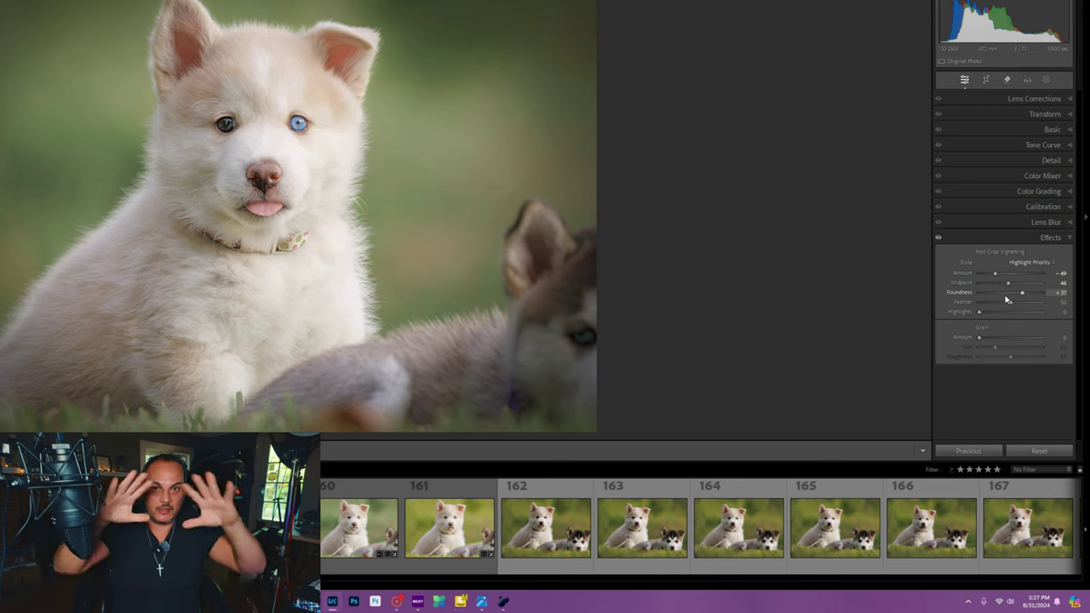
mouse_move(1011, 303)
left_mouse_down()
mouse_move(1056, 310)
mouse_move(1014, 309)
mouse_move(1023, 312)
left_mouse_up()
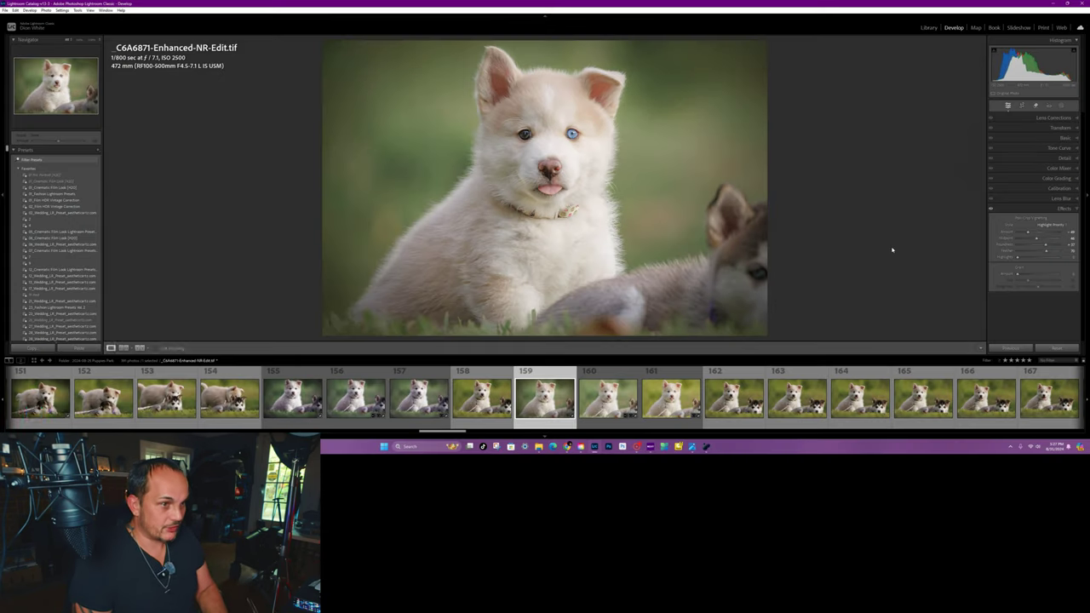
key("backslash")
key("backslash")
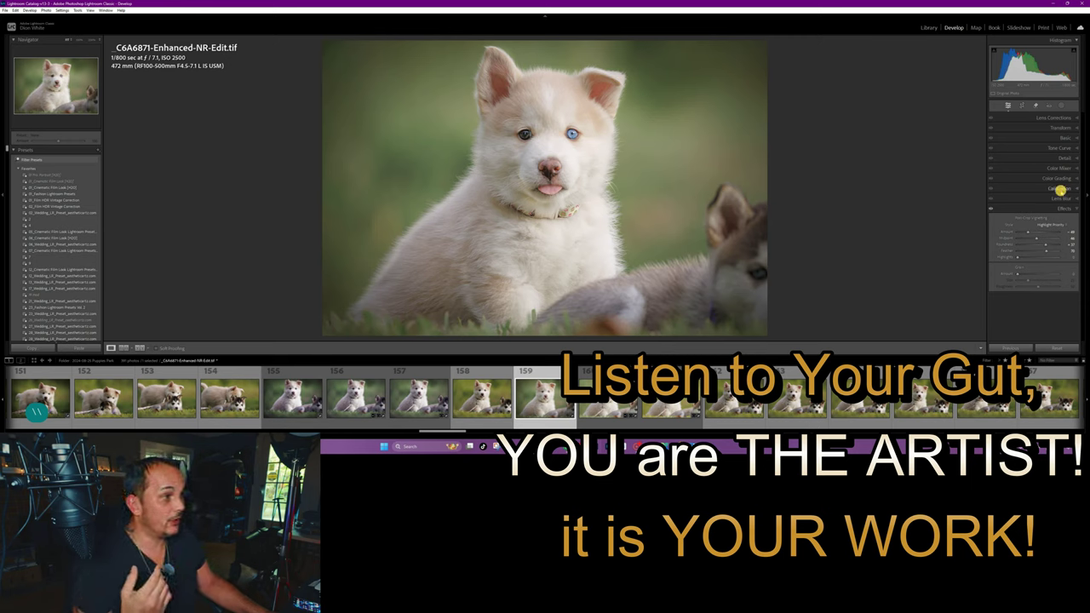
Step: Fine-tune the sharpening amount and radius while checking the puppy's face up close
left_click(1060, 189)
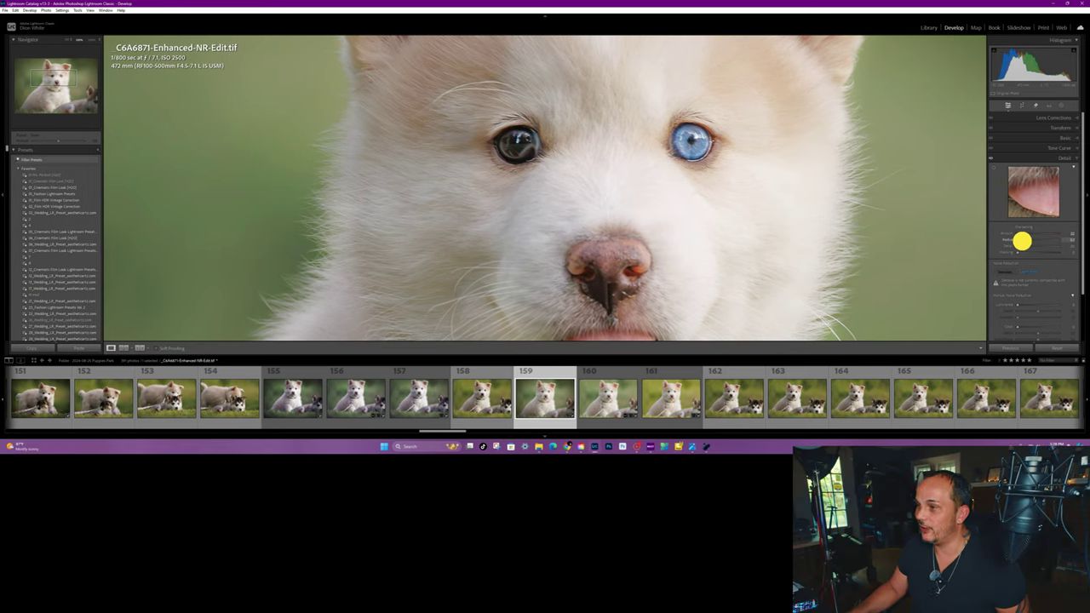
left_click(652, 222)
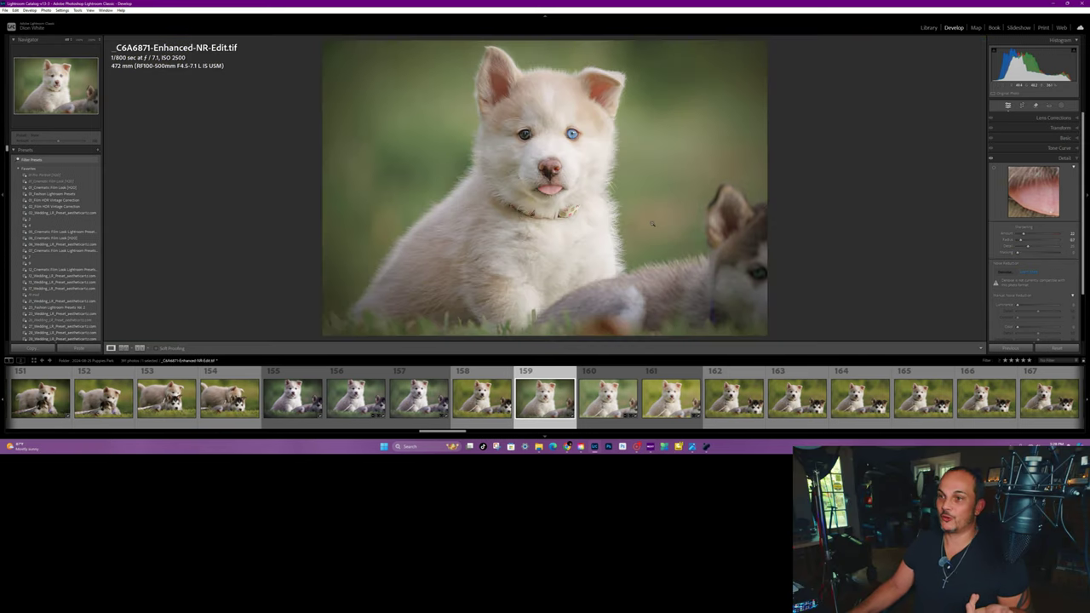
Step: Shape the tone curve by pulling down the shadows slightly and lifting the black point for a soft matte look
left_click(1046, 147)
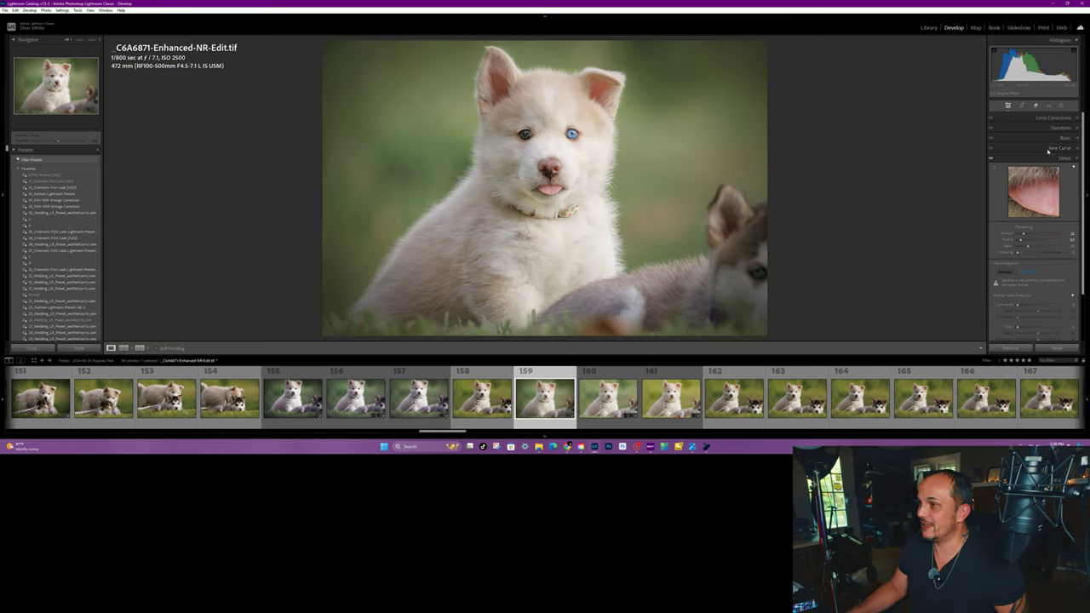
left_click(1016, 217)
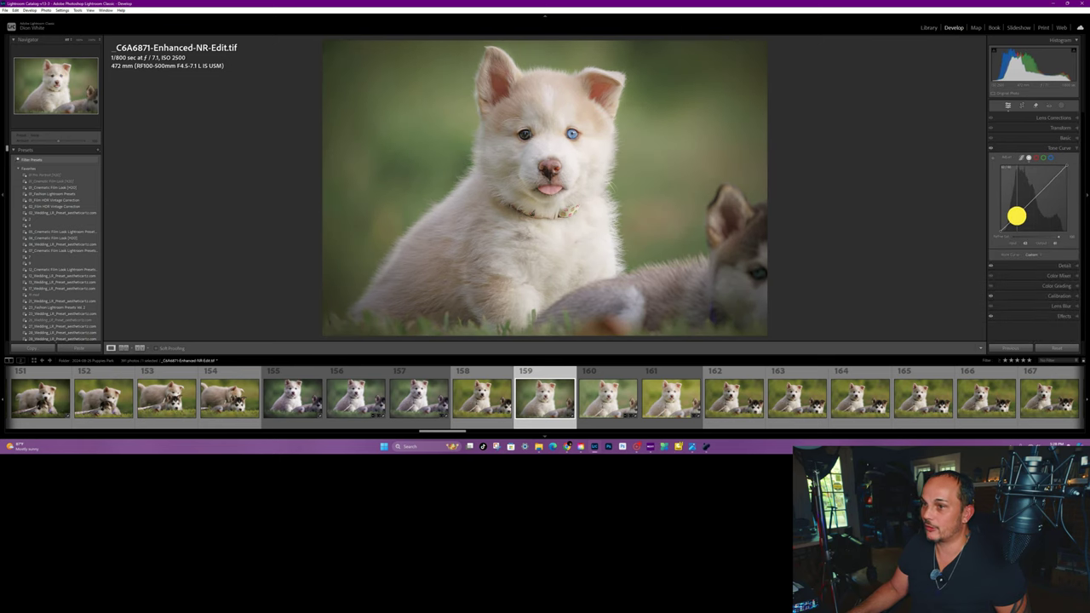
mouse_move(1017, 215)
left_mouse_down()
mouse_move(1046, 187)
mouse_move(1001, 228)
left_mouse_up()
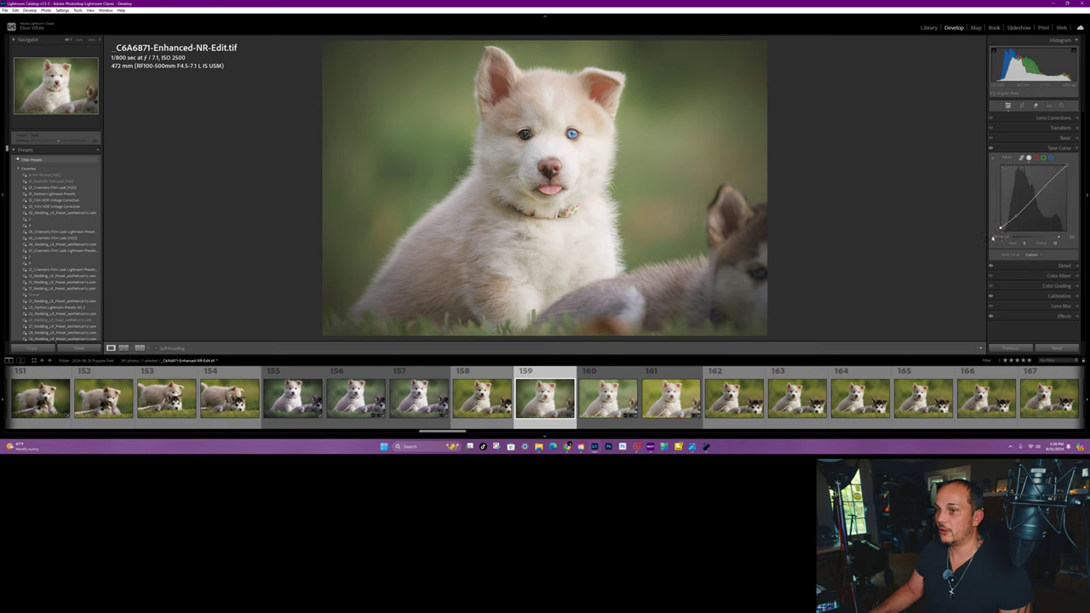
right_click(581, 247)
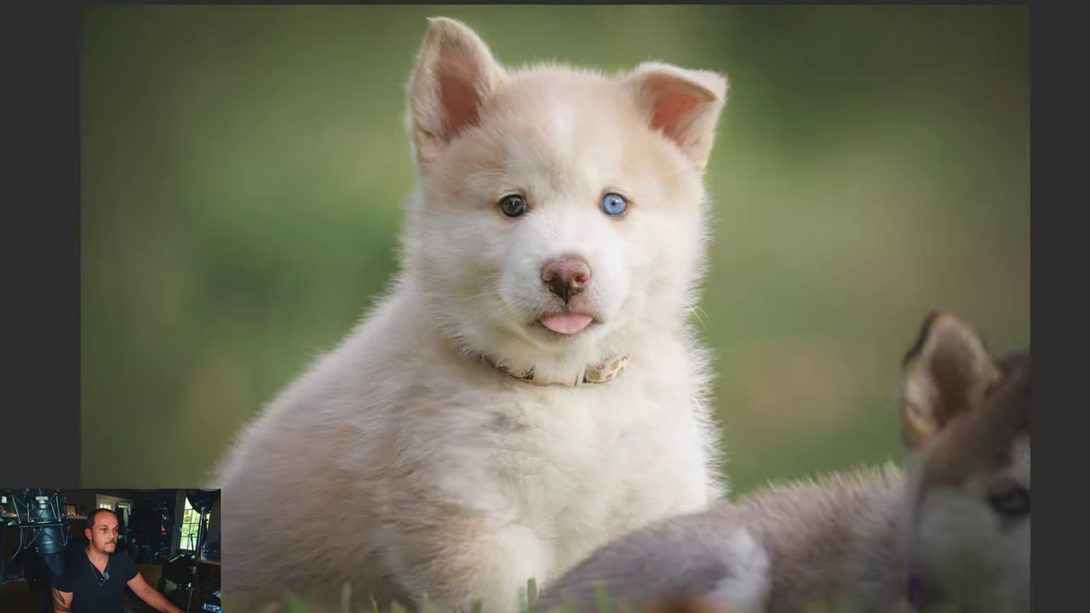